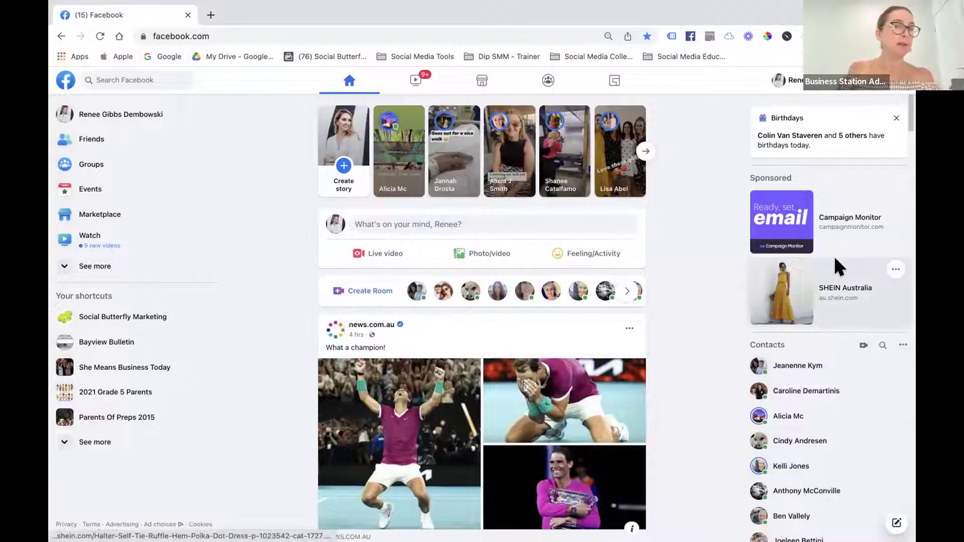
Open Ads Manager at facebook.com/adsmanager in the current browser tab.
click(265, 35)
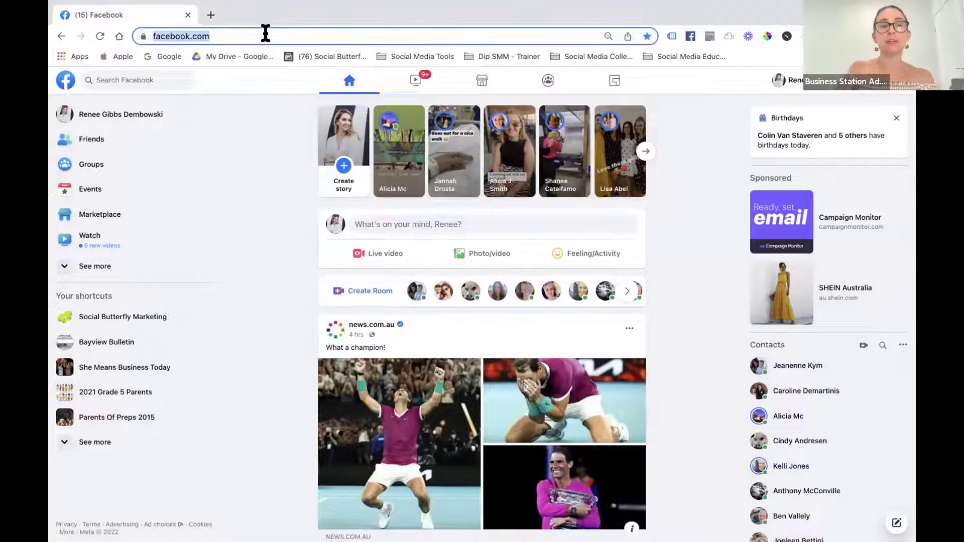
click(266, 33)
text(as)
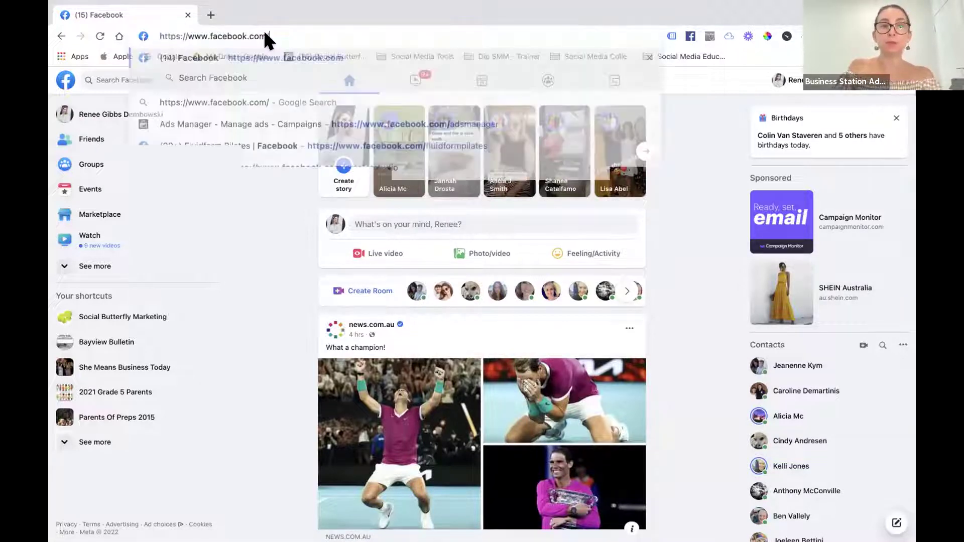
key(BackSpace)
text(dsmanager)
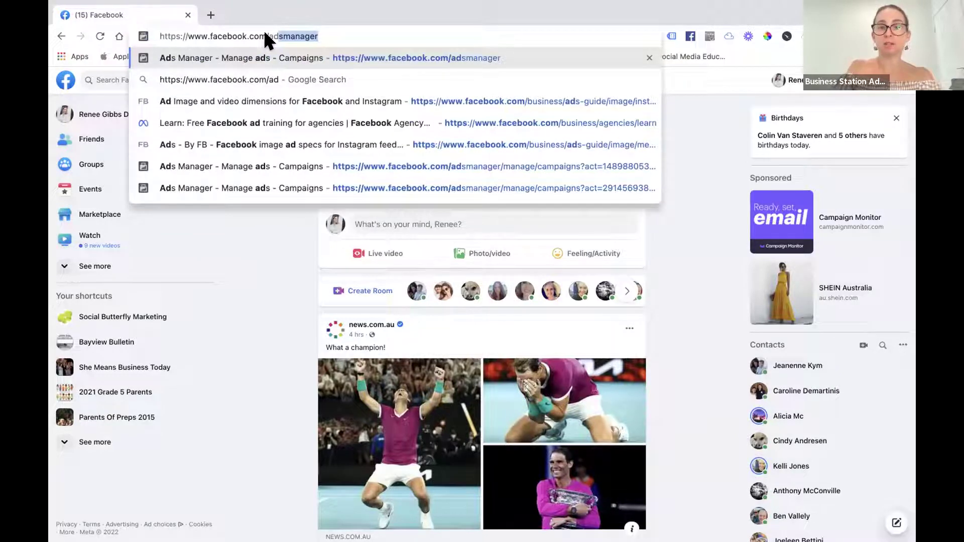
key(Return)
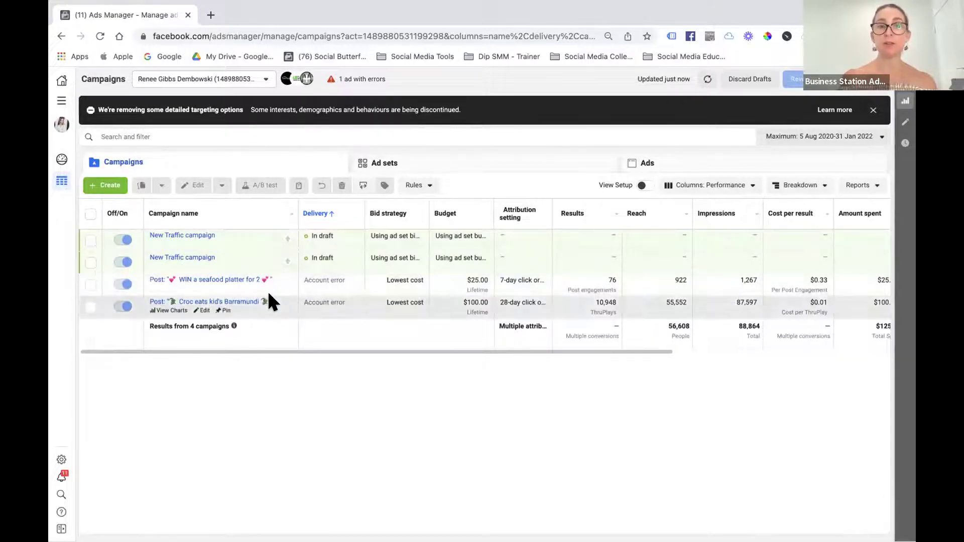
Search the ad account selector for "cont" across all business accounts and switch to the Content Monarchy Pty Ltd ad account.
click(261, 74)
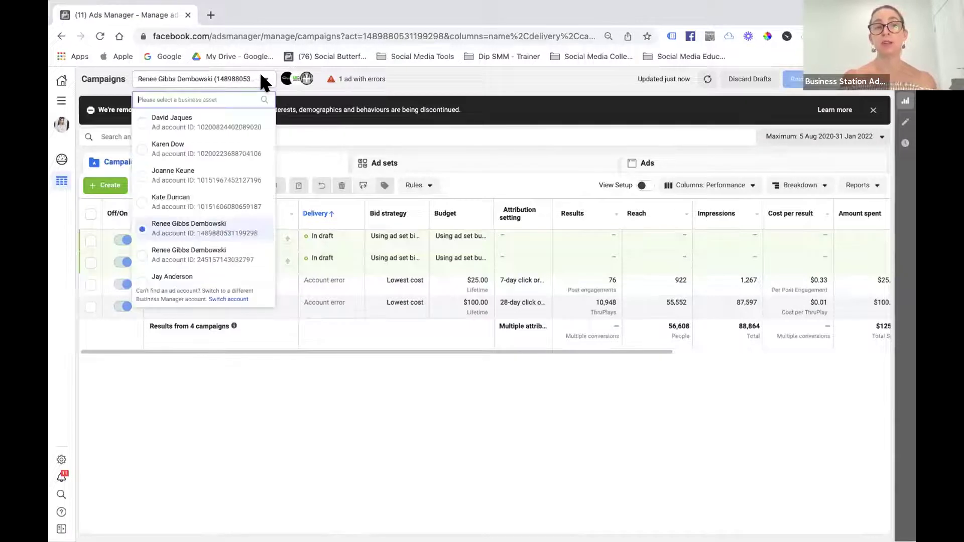
scroll(201, 204, down, 6)
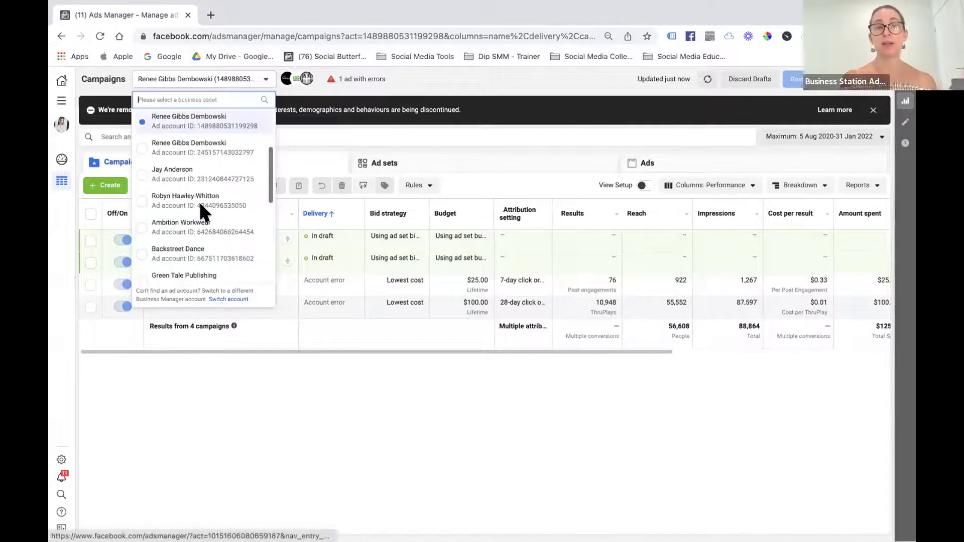
scroll(202, 211, up, 6)
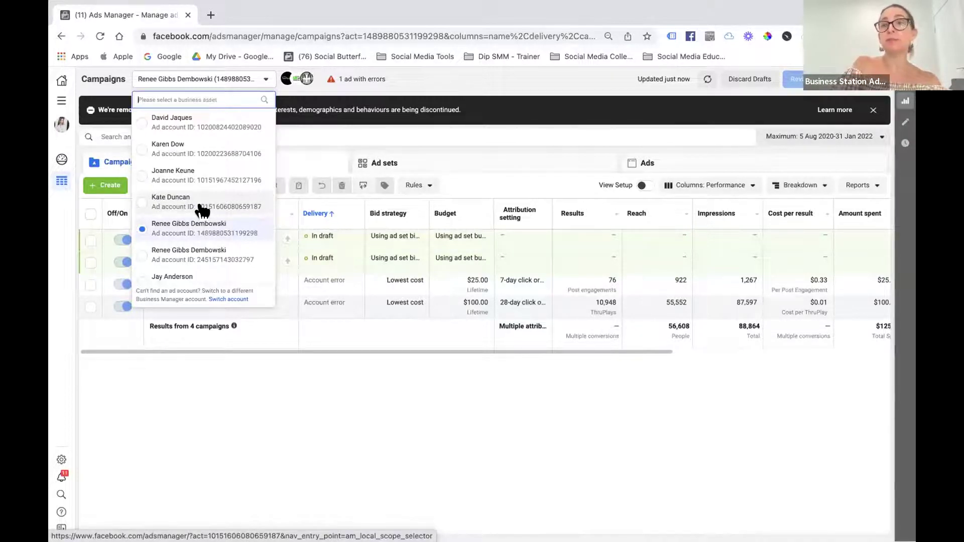
text(cont)
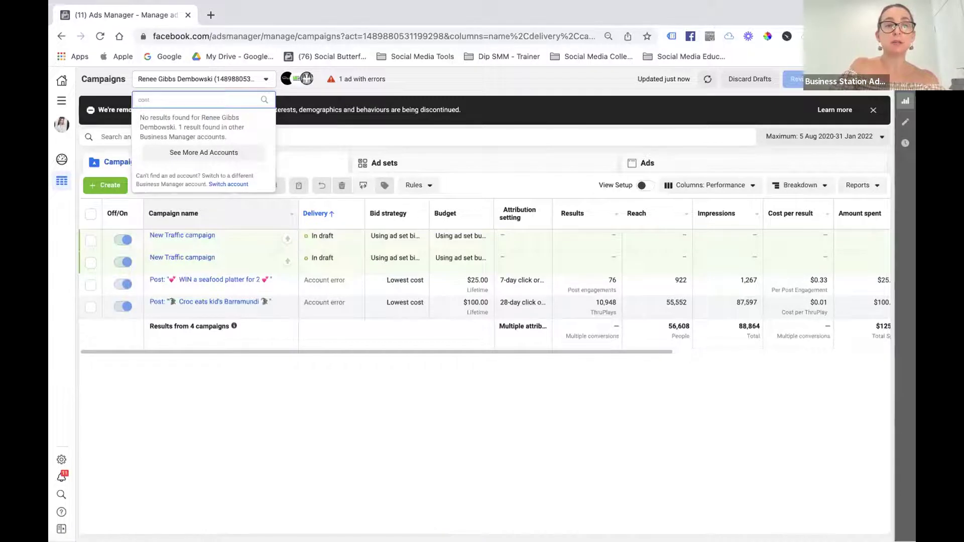
click(183, 152)
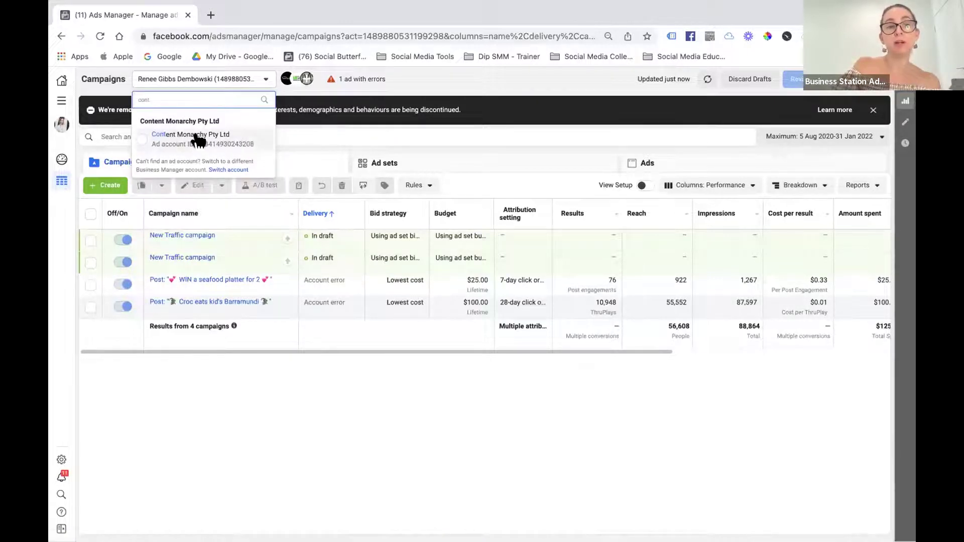
click(196, 138)
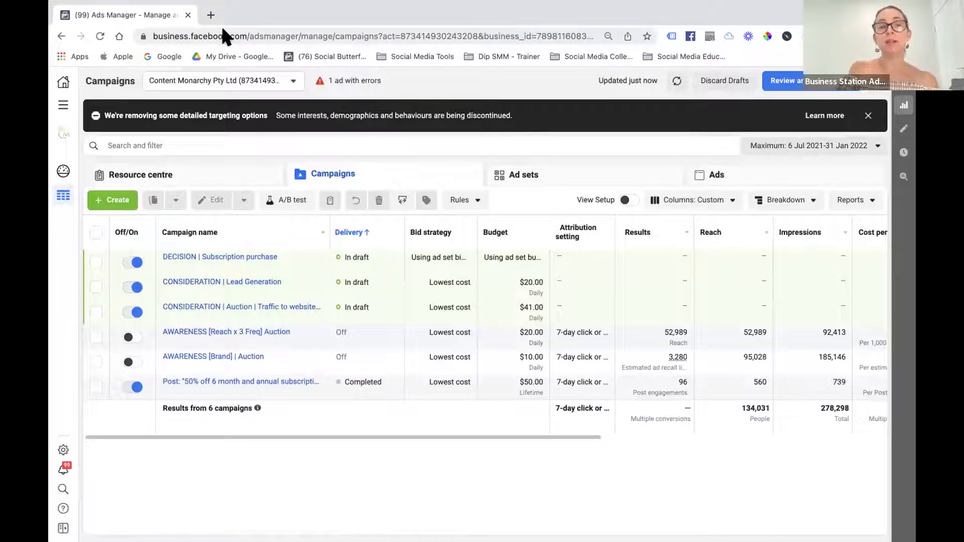
Open business.facebook.com/settings in a new tab, find "cont" on the page, and select the Content Monarchy Pty Ltd business.
click(211, 15)
text(b)
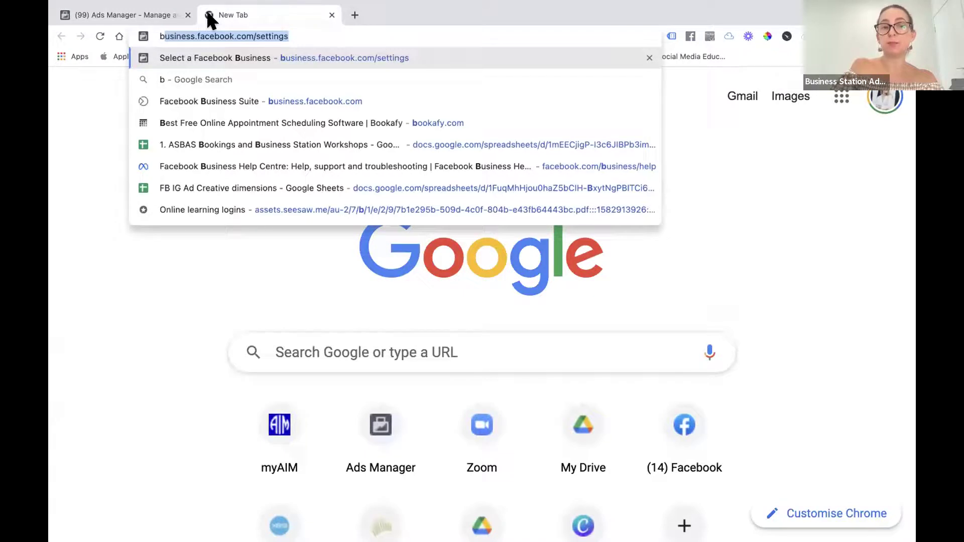
key(Return)
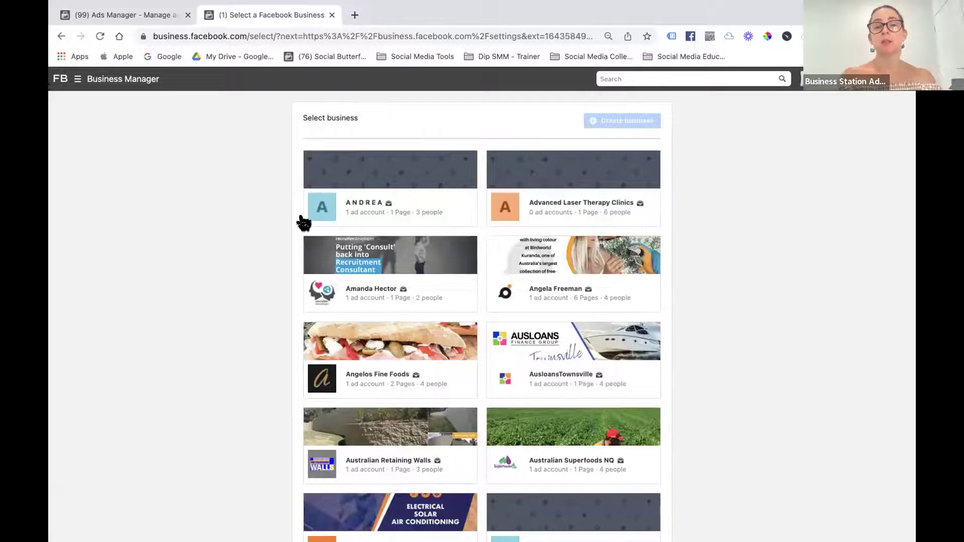
scroll(304, 223, down, 15)
scroll(309, 237, up, 8)
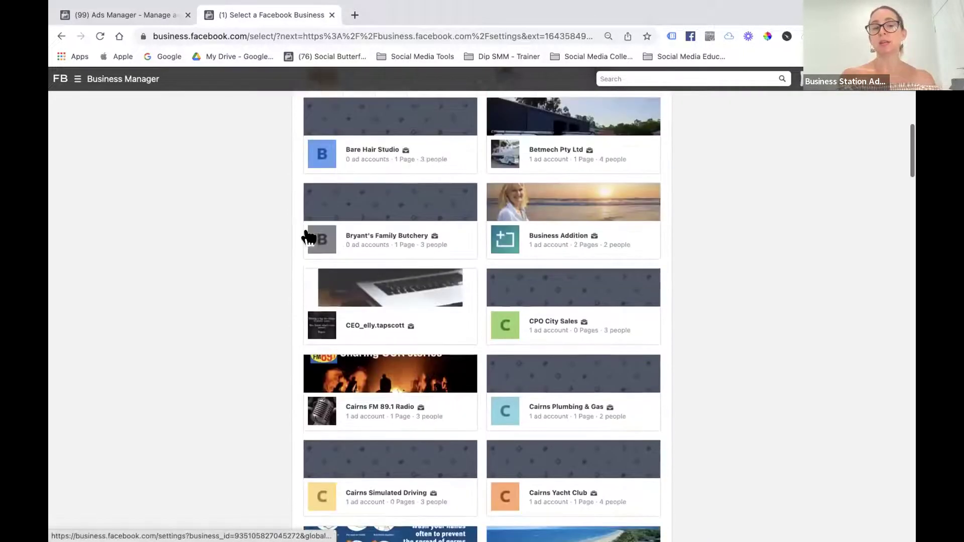
key(super+f)
text(cont)
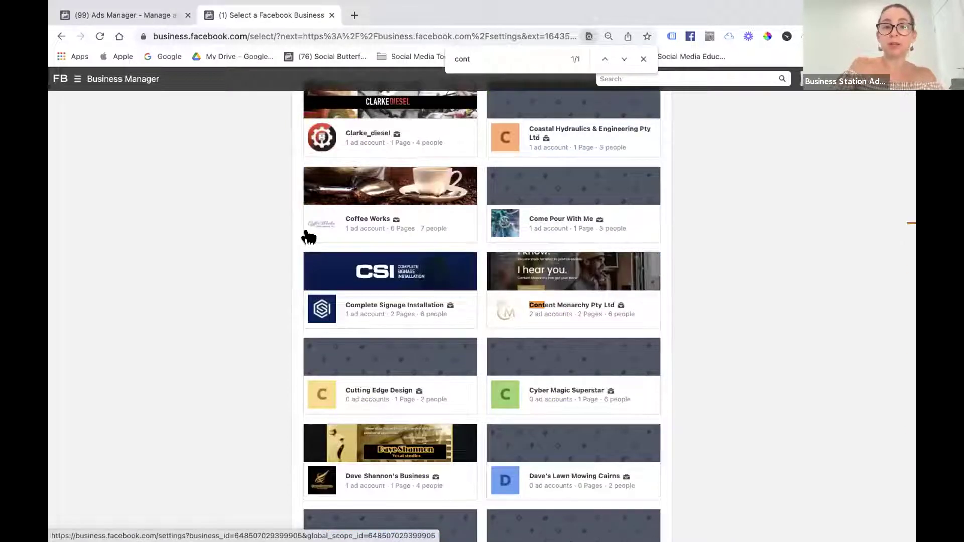
click(565, 307)
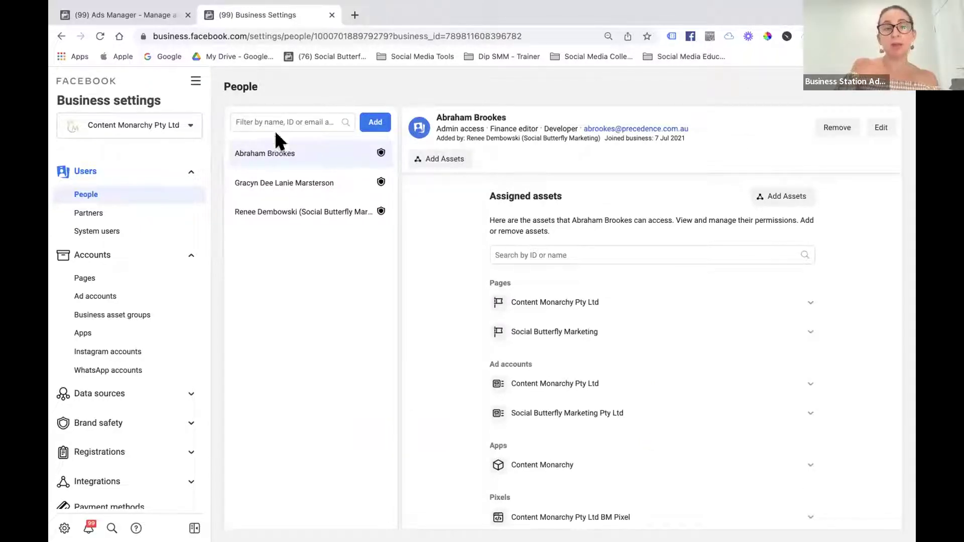
Look through the Business settings sections and view the Social Butterfly Marketing Pty Ltd entry among the ad accounts.
scroll(111, 194, down, 2)
scroll(109, 199, down, 2)
scroll(112, 275, up, 4)
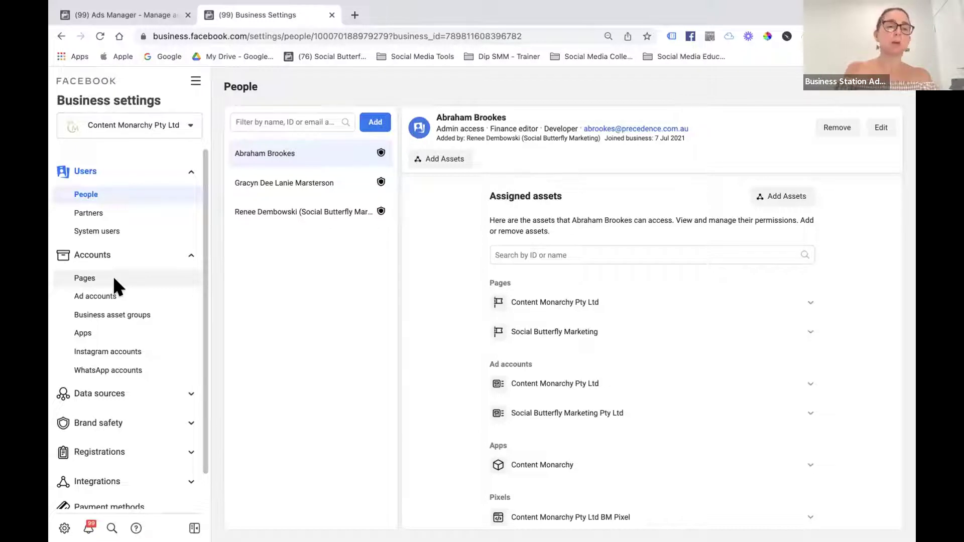
scroll(113, 279, down, 3)
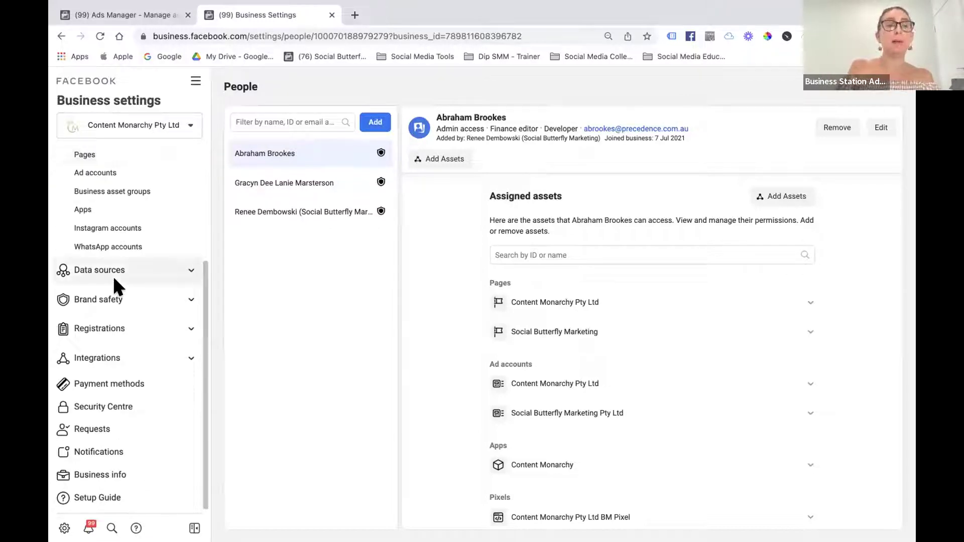
scroll(113, 275, up, 2)
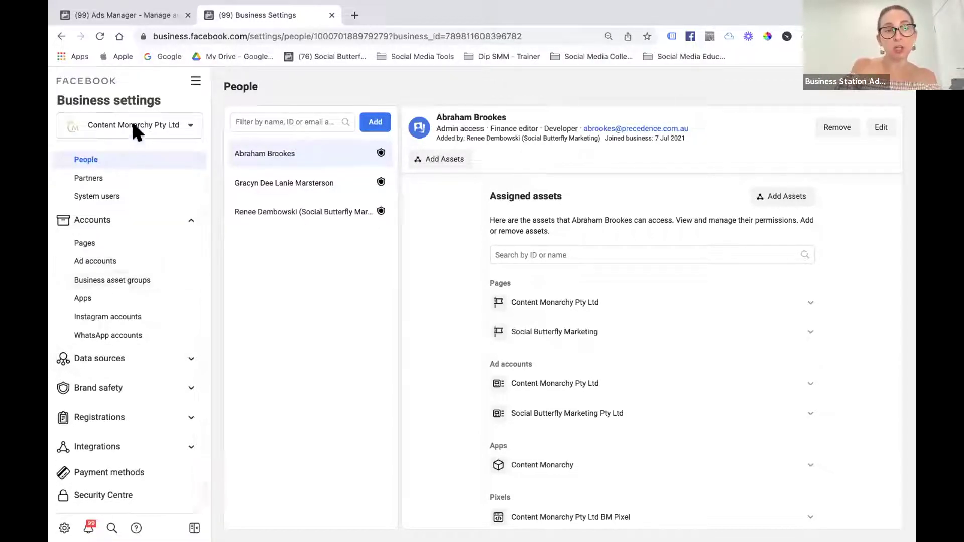
click(131, 256)
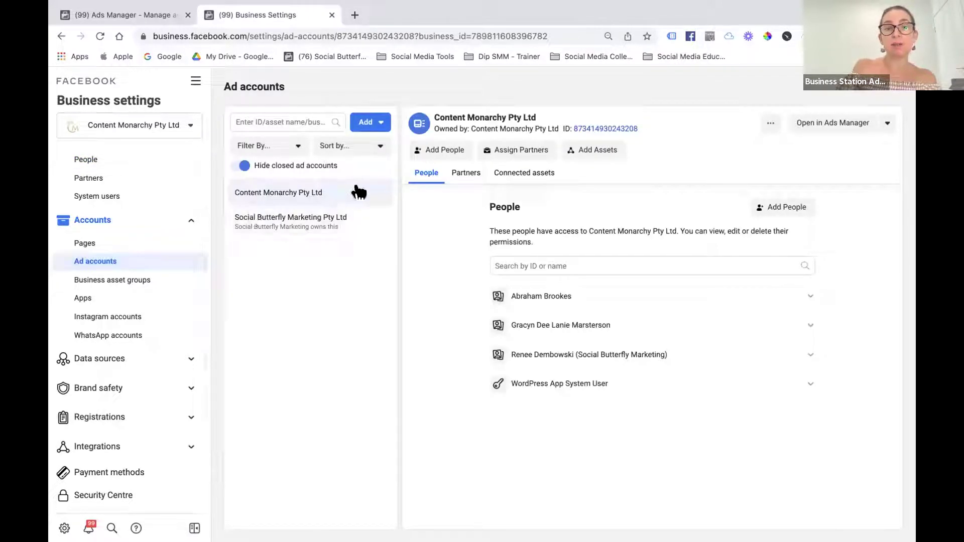
click(365, 225)
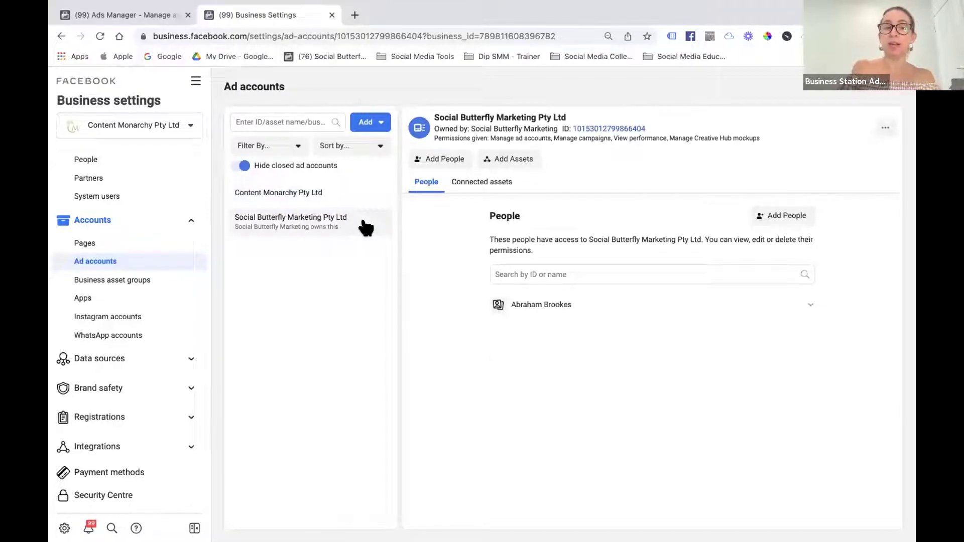
Select the Content Monarchy Pty Ltd ad account in Business settings and open it in Ads Manager.
click(239, 197)
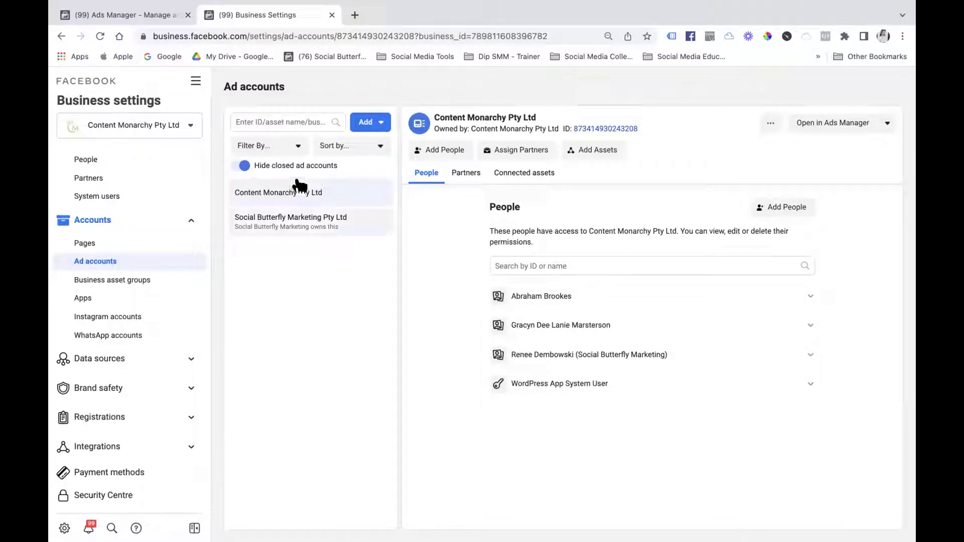
click(846, 123)
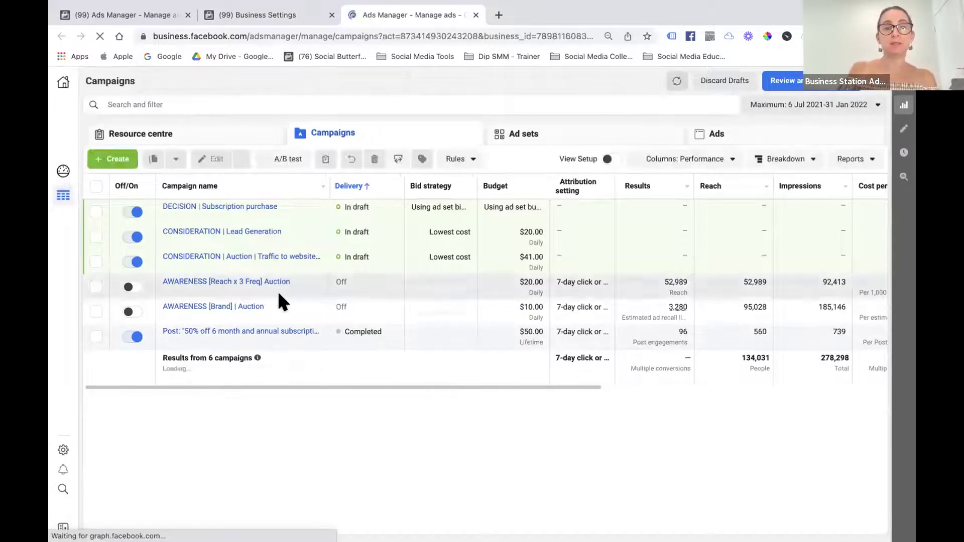
Return to Business settings and view the options for adding an ad account without choosing one.
click(259, 11)
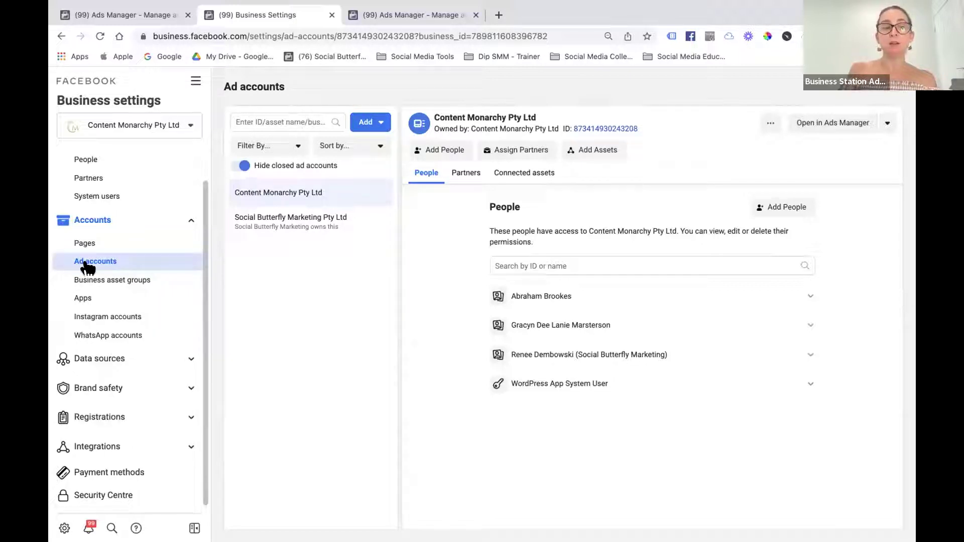
click(381, 124)
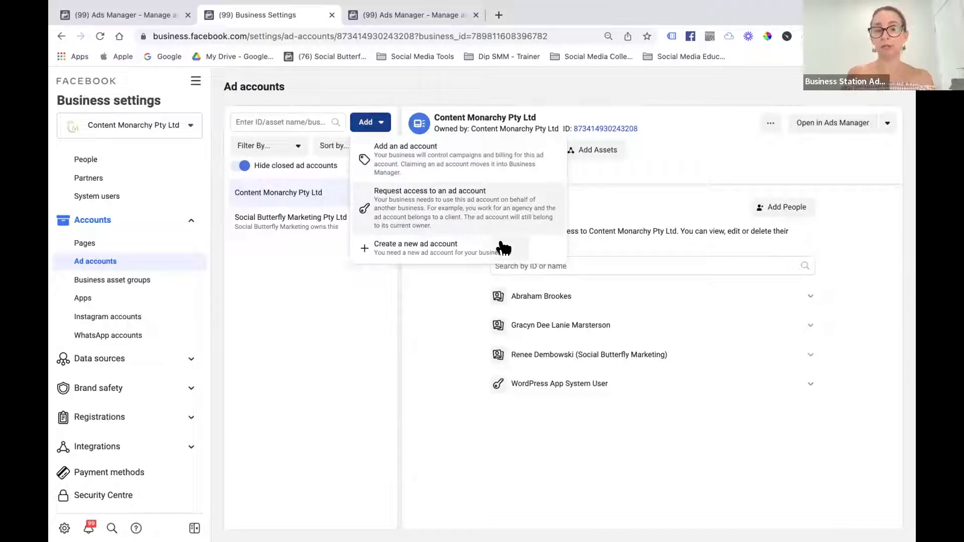
click(293, 423)
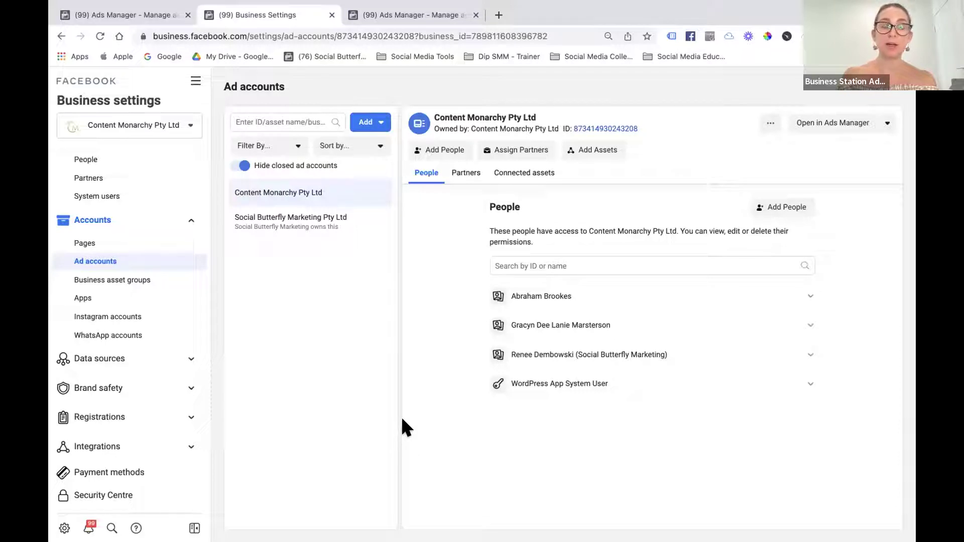
Open the business's domains under Brand safety and check the verification status of contentmonarchy.com.au.
click(99, 388)
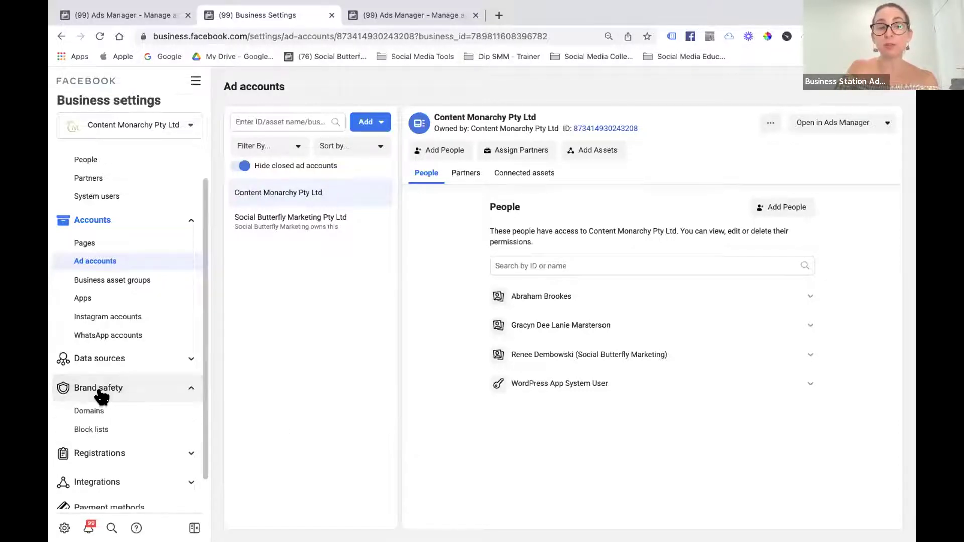
click(118, 411)
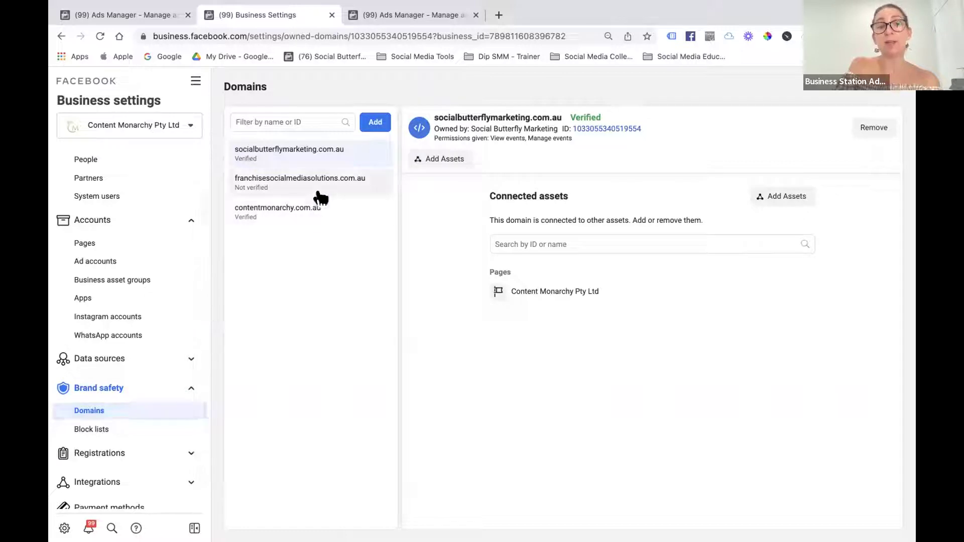
click(324, 216)
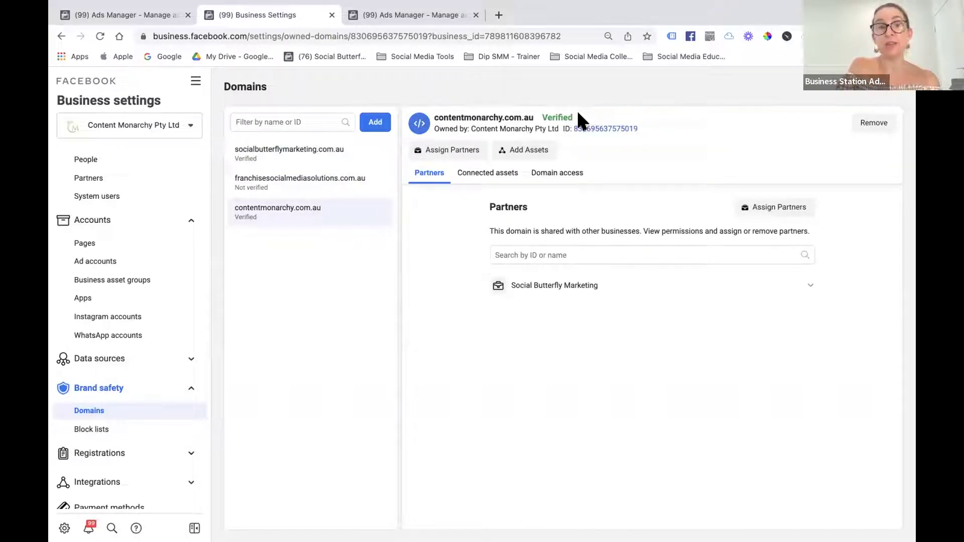
Open the business's pixels under Data sources and check the activity status of the Content Monarchy Pty Ltd BM Pixel.
click(115, 357)
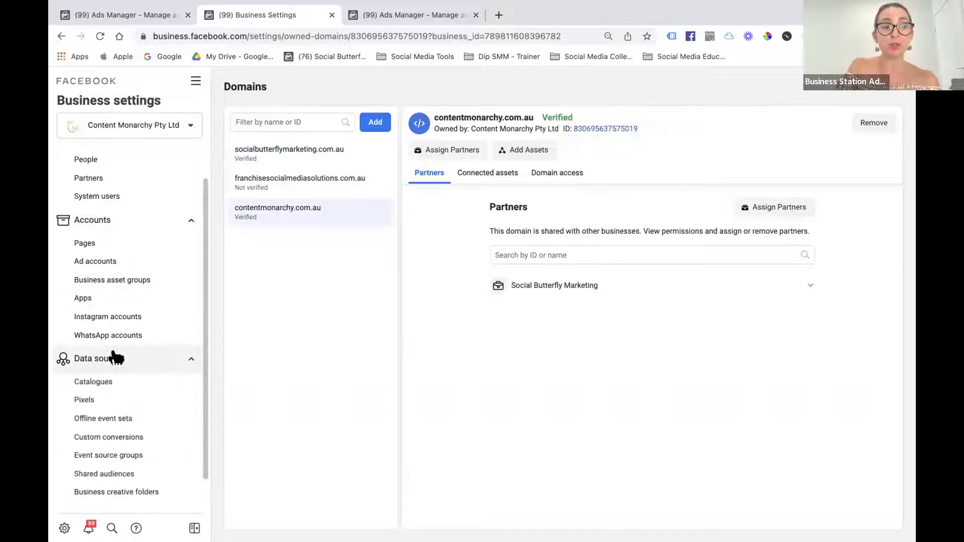
click(126, 398)
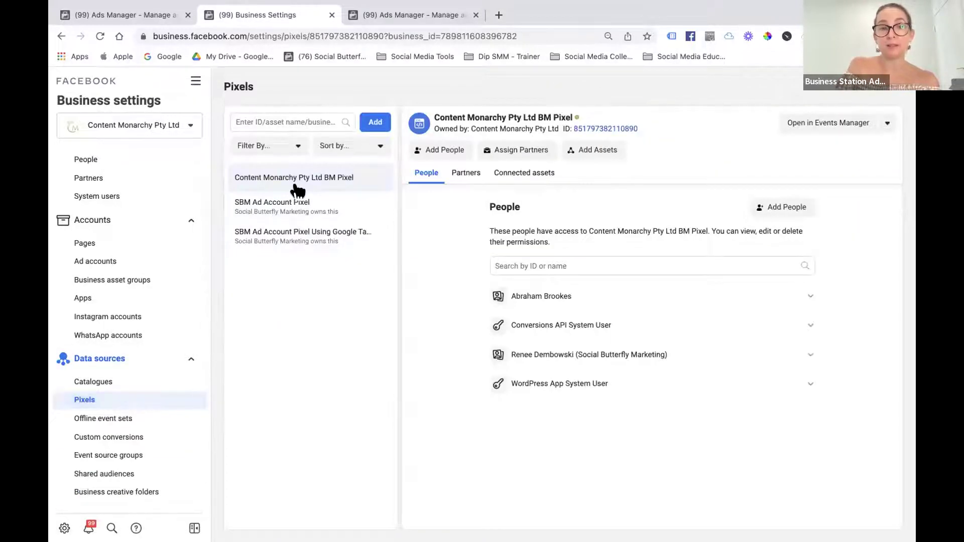
mouse_move(575, 117)
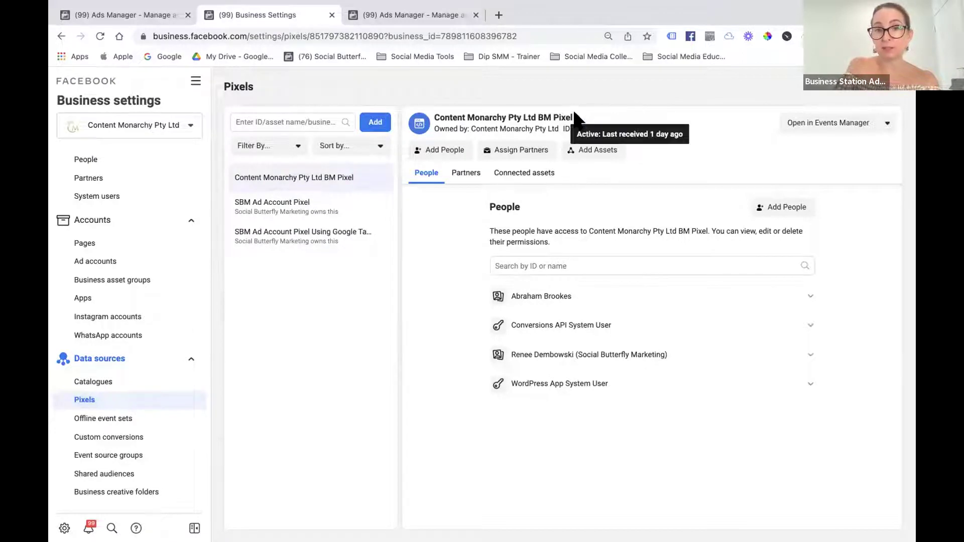
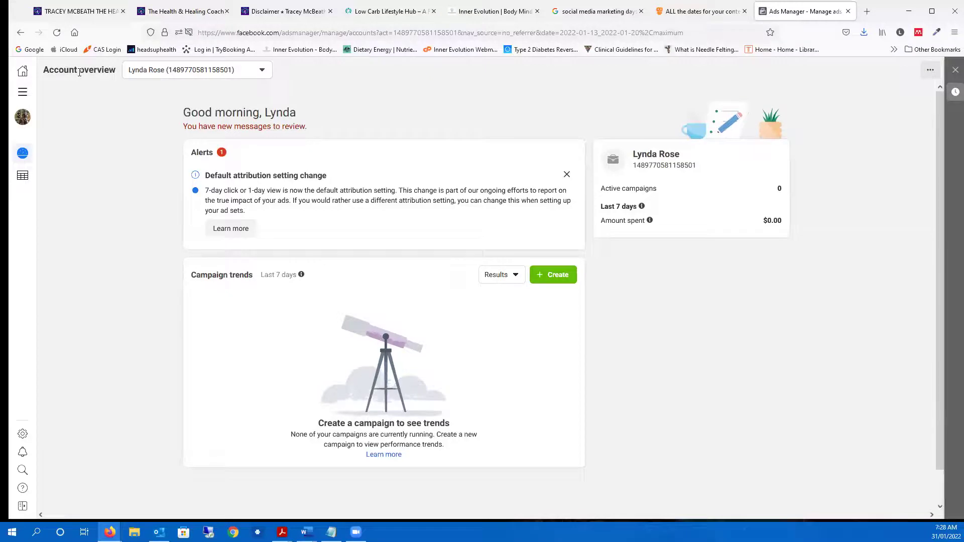
Expand the account selector in Ads Manager to list the ad accounts of all available business accounts.
click(264, 71)
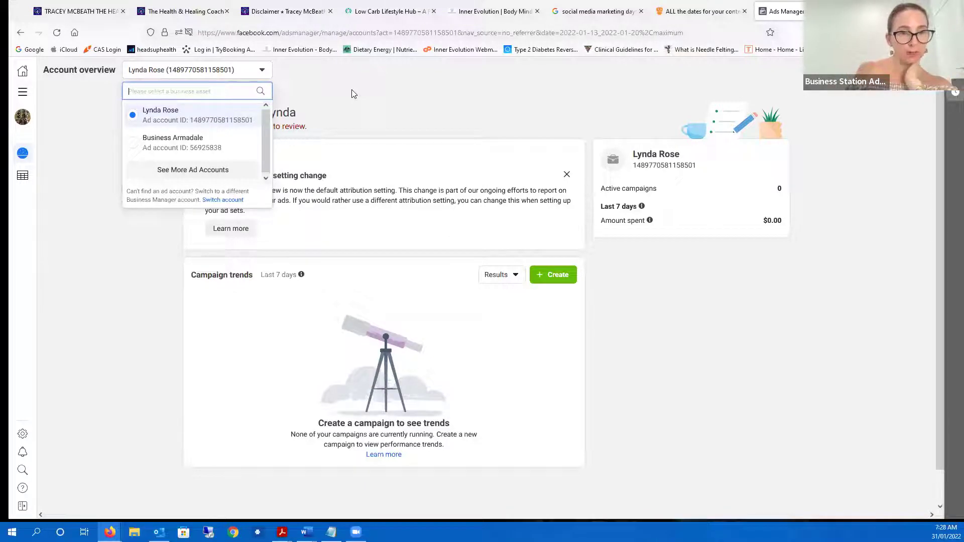
click(210, 169)
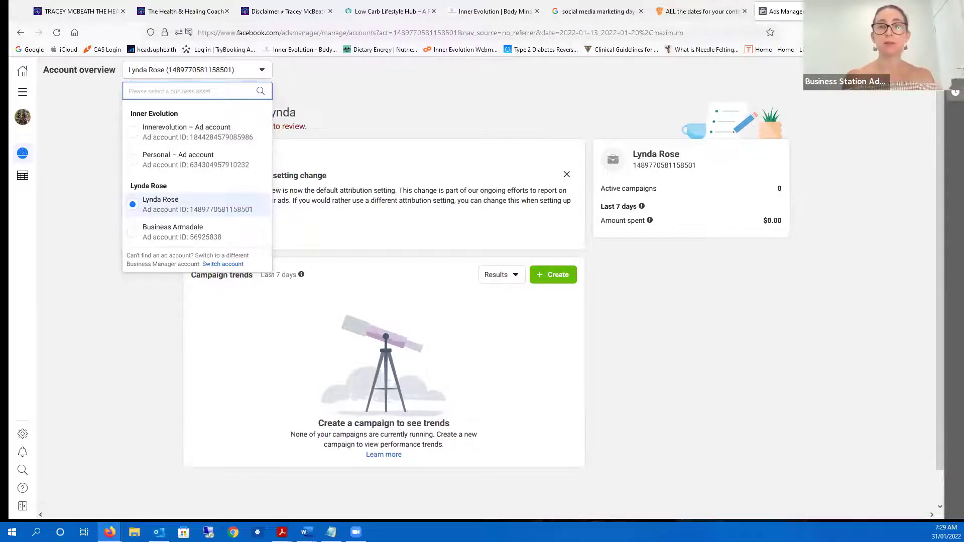
Open business.facebook.com/settings in a new browser tab and choose the Inner Evolution business.
key(ctrl+t)
click(352, 202)
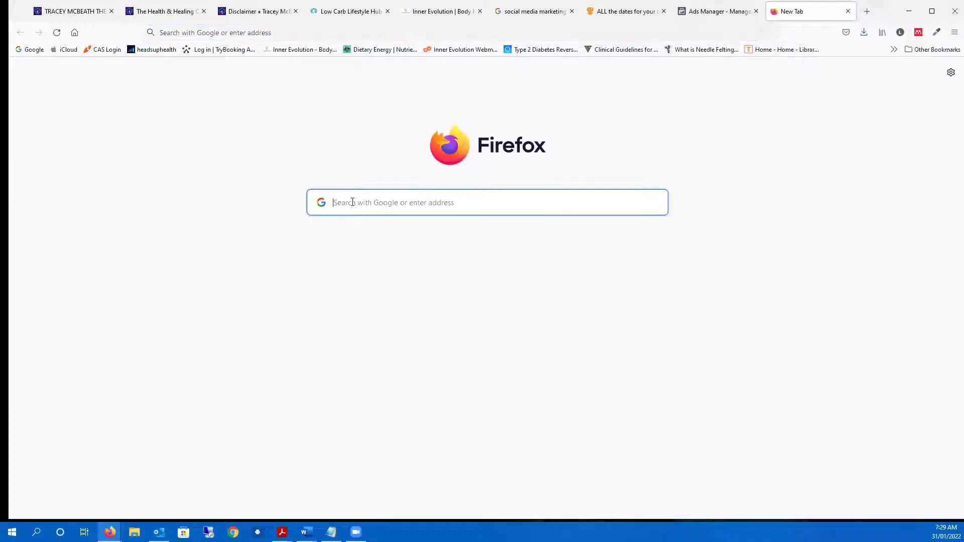
text(b)
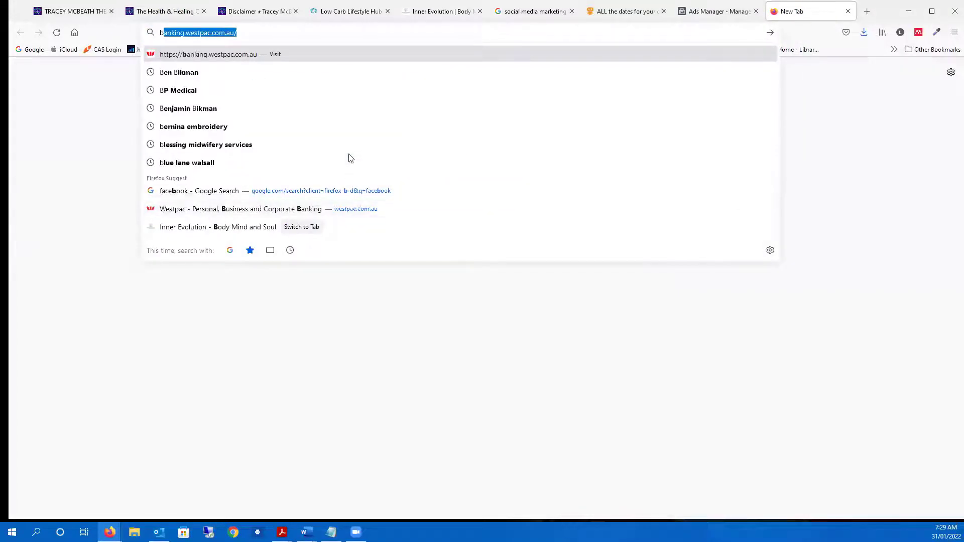
text(usiness)
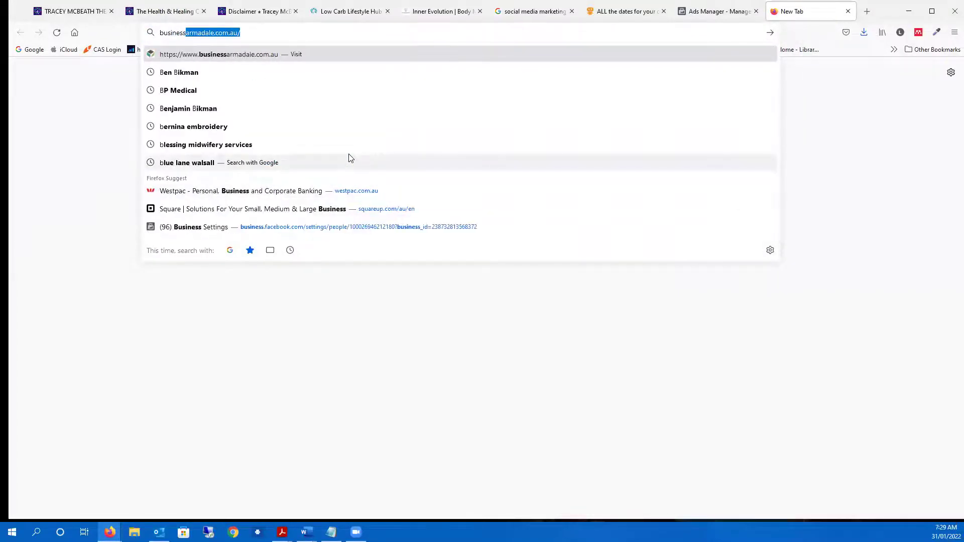
text(.facebook.com/)
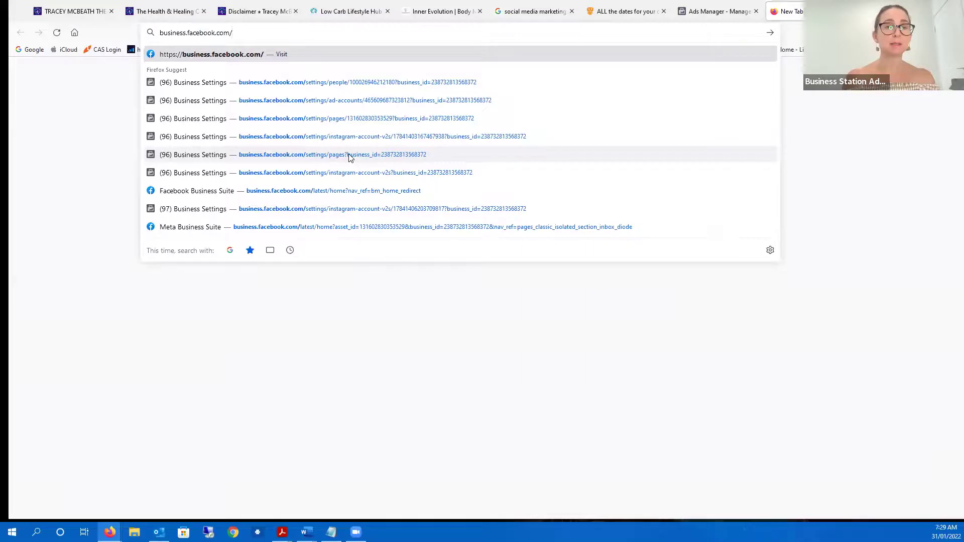
text(settings)
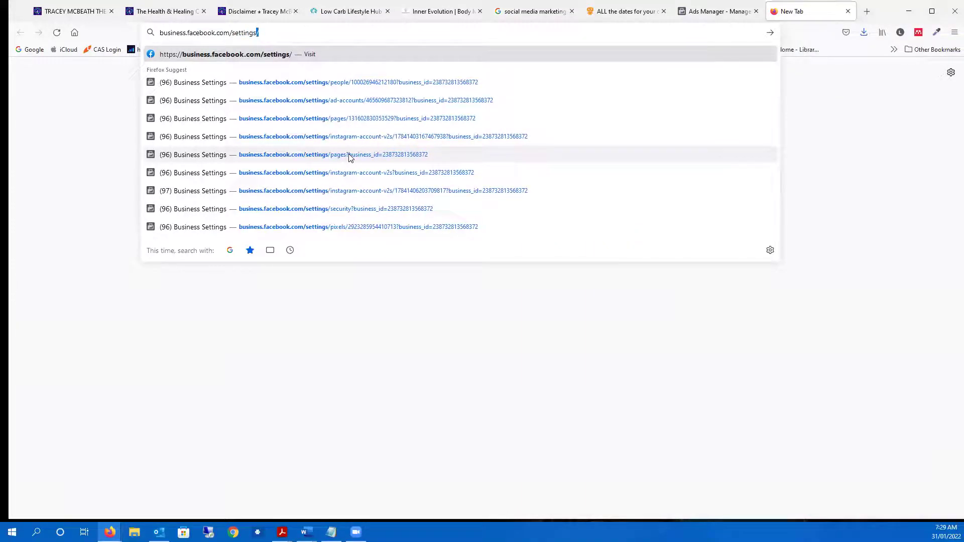
key(Return)
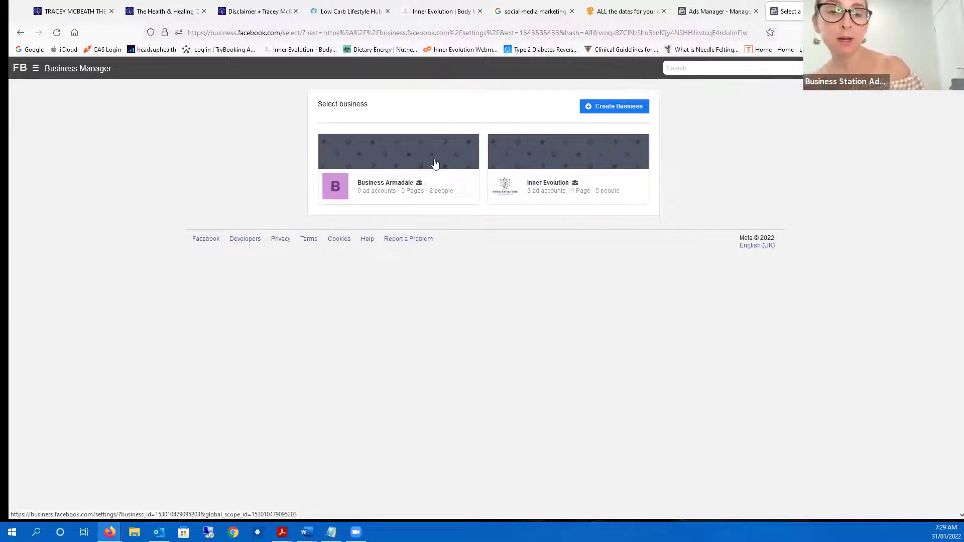
click(562, 199)
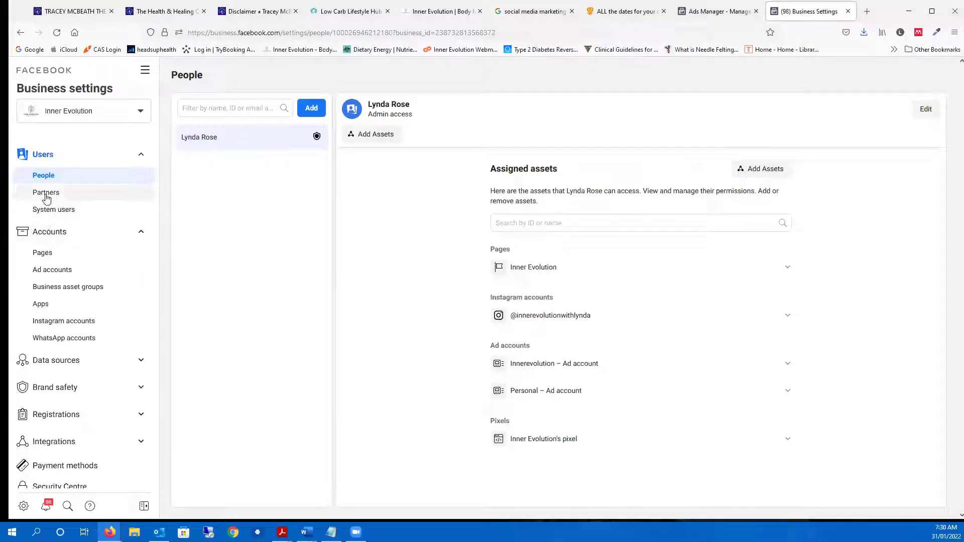
Check the connected assets of the Innerevolution – Ad account and view its options for adding assets without adding any.
click(43, 272)
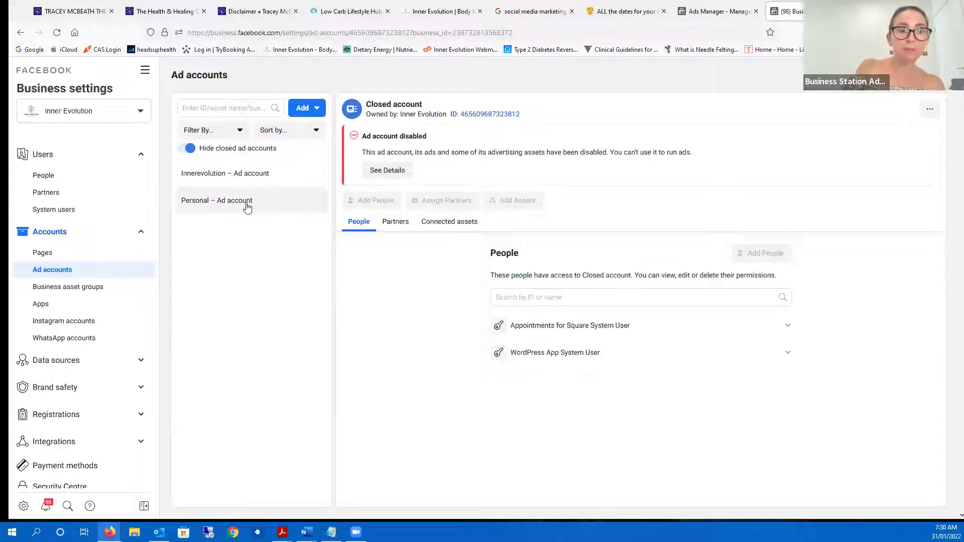
click(240, 175)
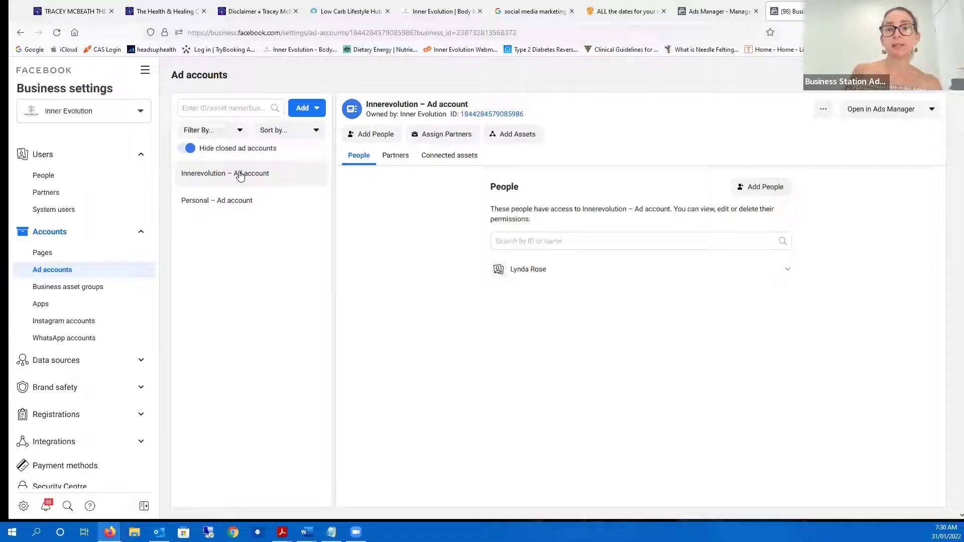
click(454, 157)
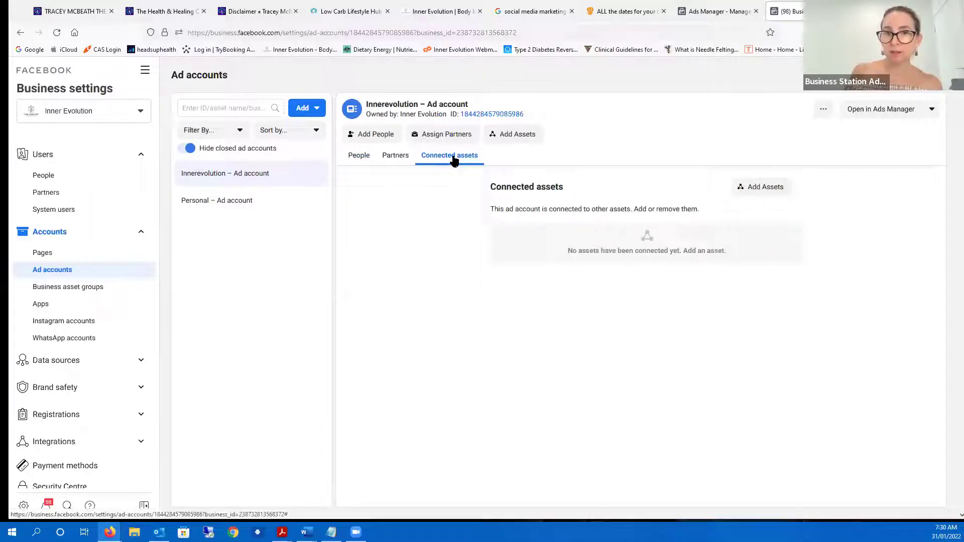
click(754, 189)
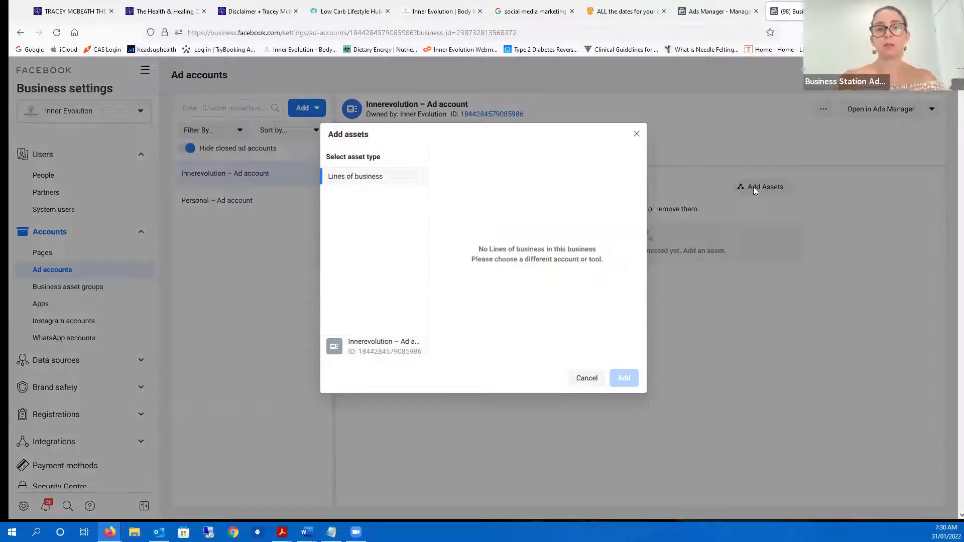
click(576, 382)
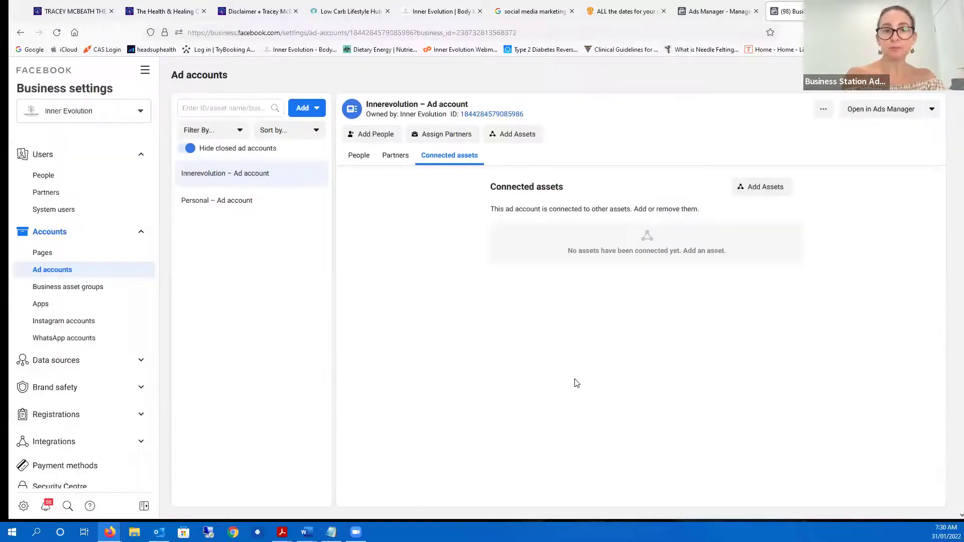
View who can access the Personal – Ad account, and open the Innerevolution – Ad account in Ads Manager to check its campaigns.
click(209, 209)
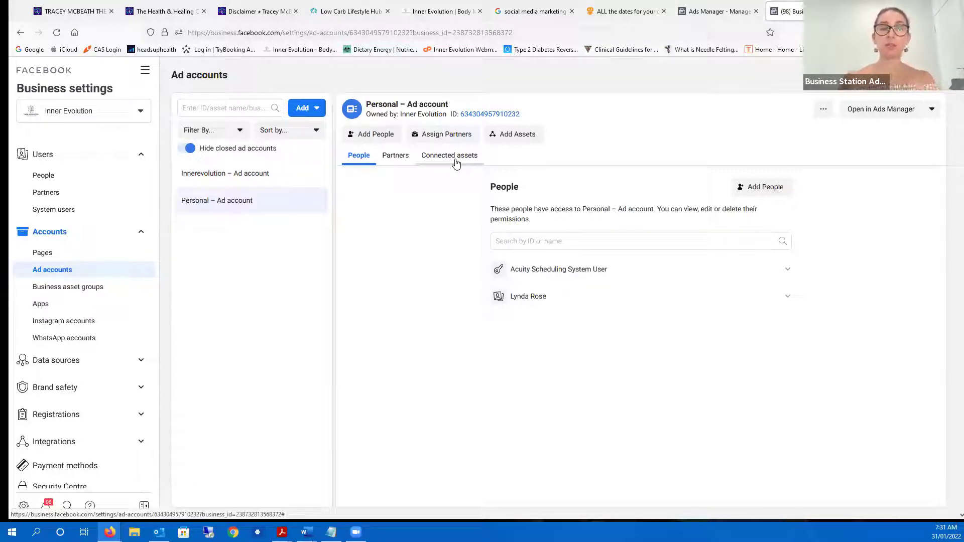
click(210, 174)
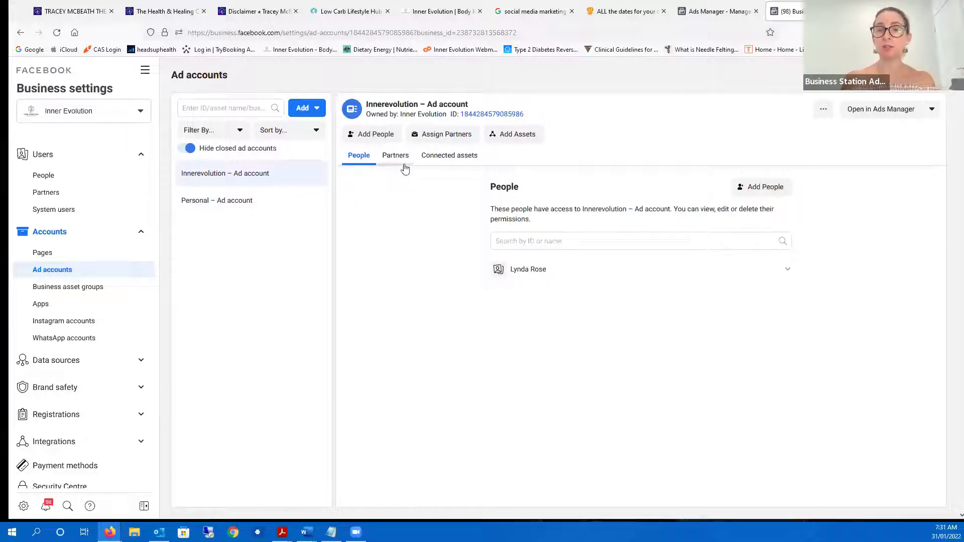
click(878, 110)
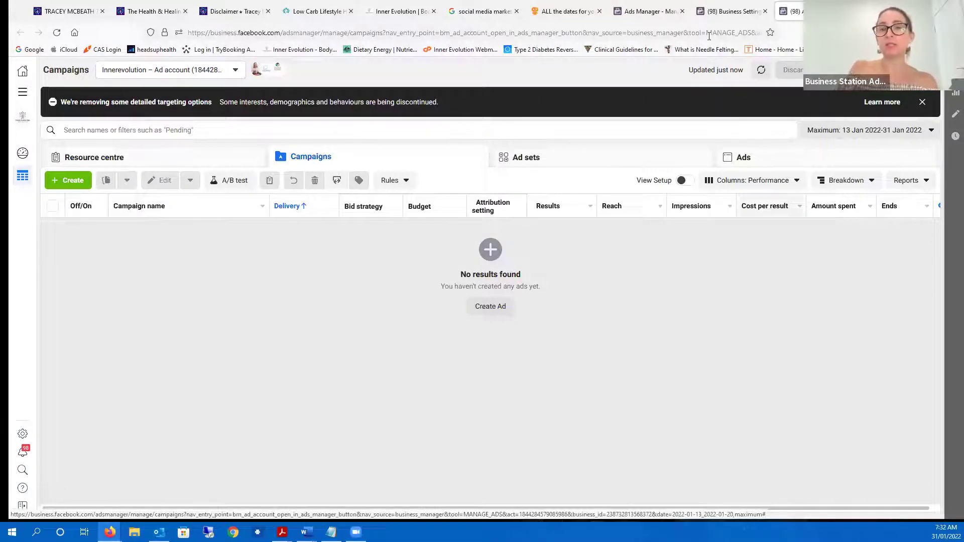
Return to Business settings and open the Personal – Ad account in Ads Manager to check its campaigns.
click(718, 11)
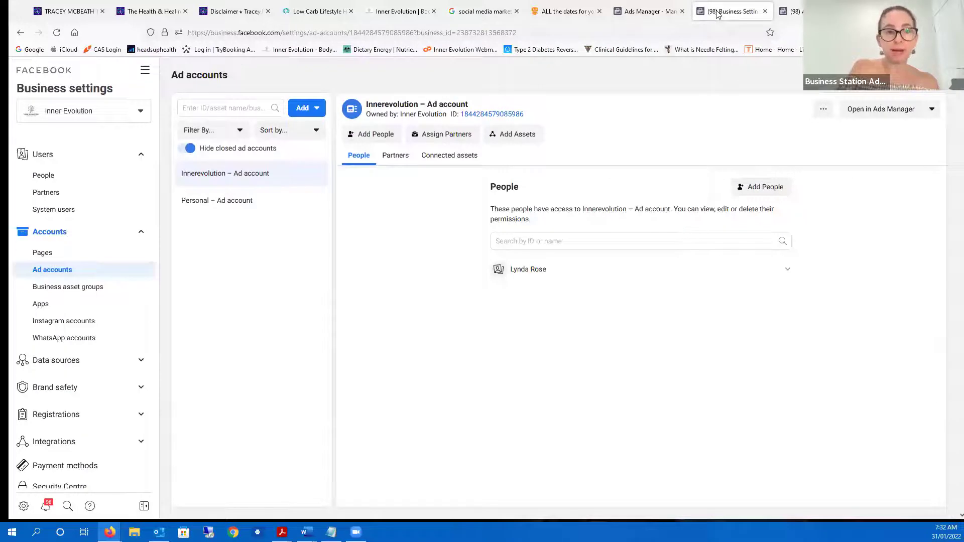
click(248, 202)
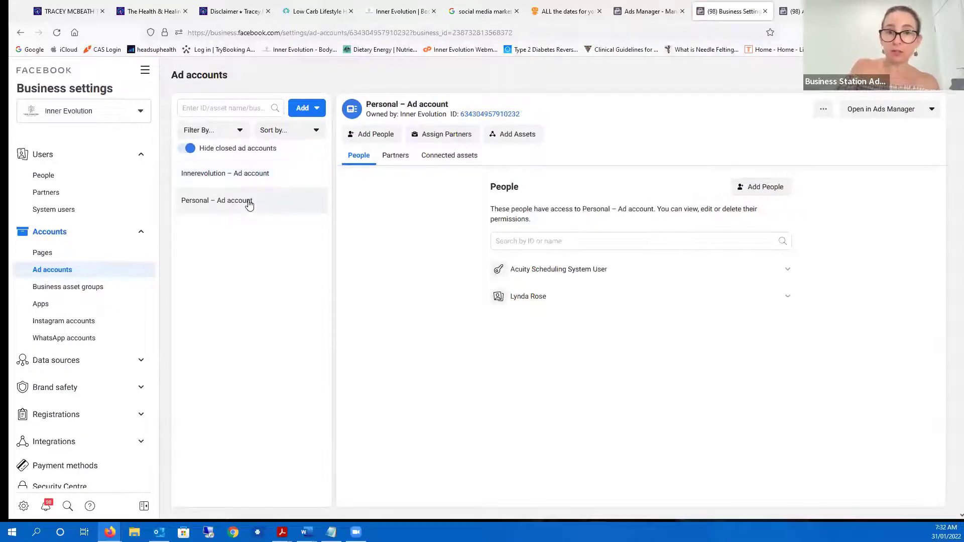
click(870, 108)
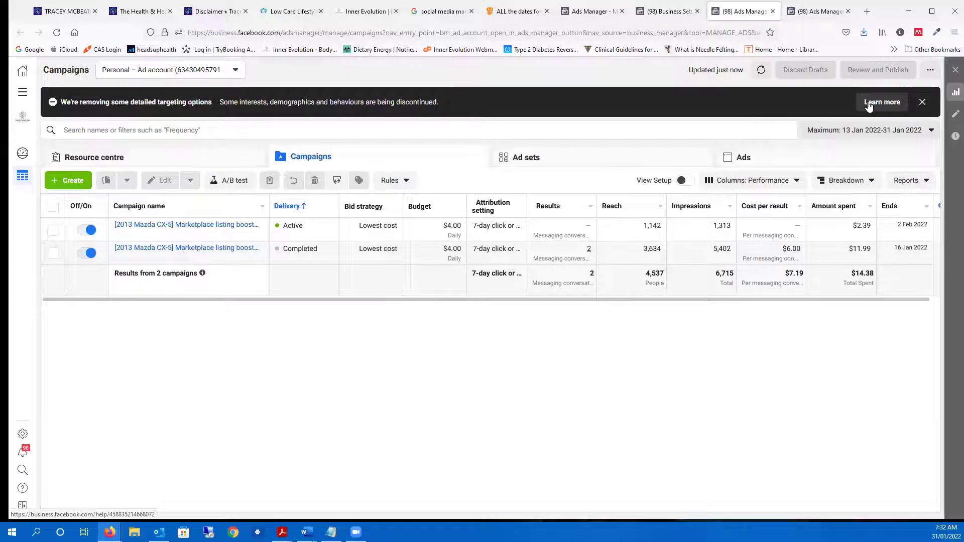
Open the campaigns of the profile's own ad account in Ads Manager and compare them with those of the Personal – Ad account.
click(661, 12)
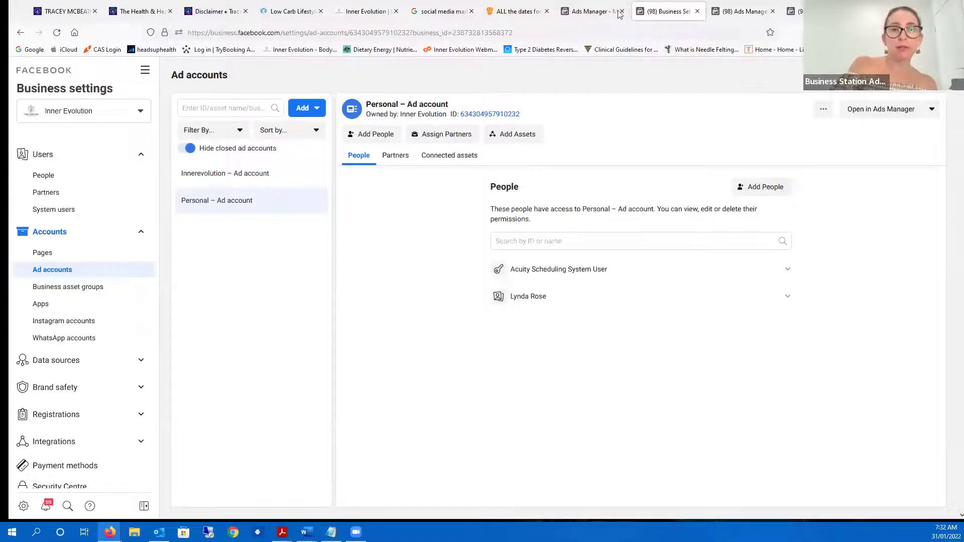
click(578, 15)
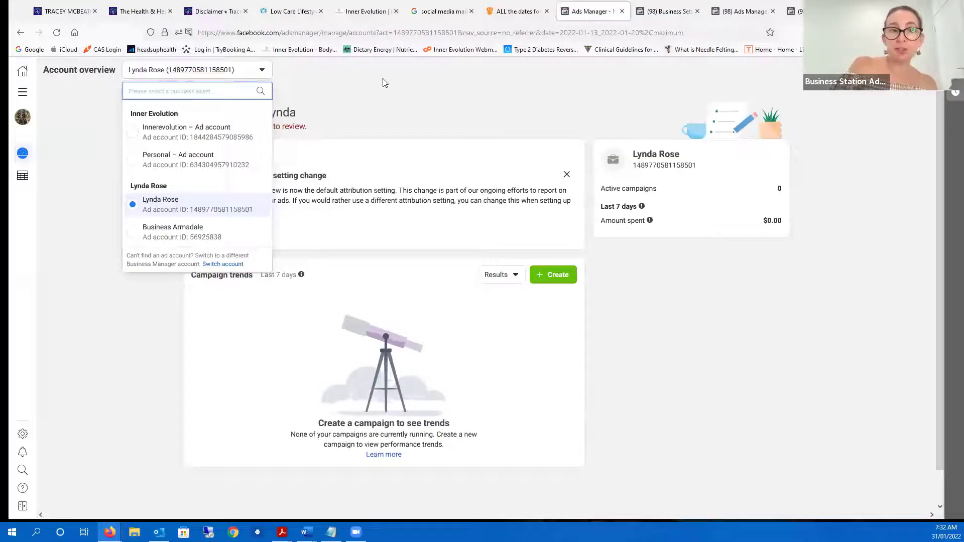
click(355, 86)
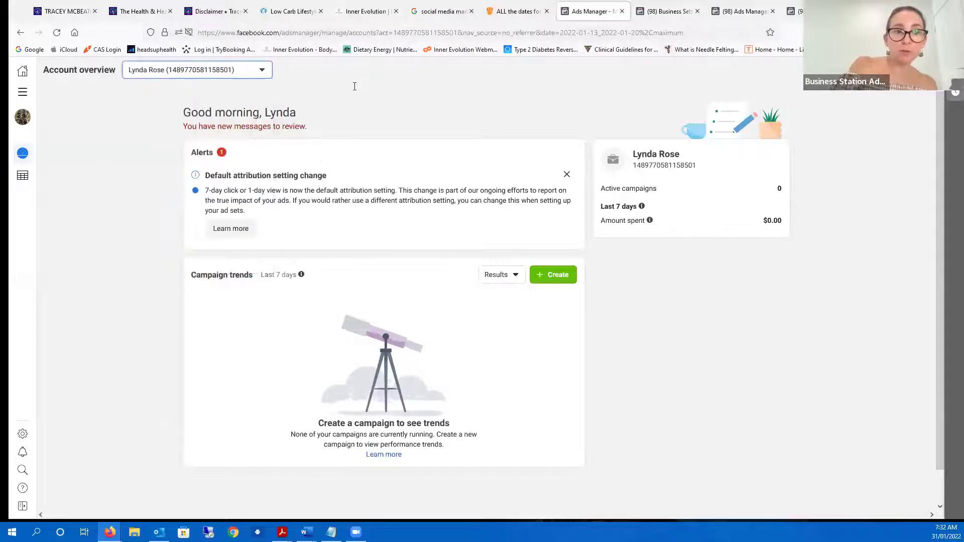
click(268, 68)
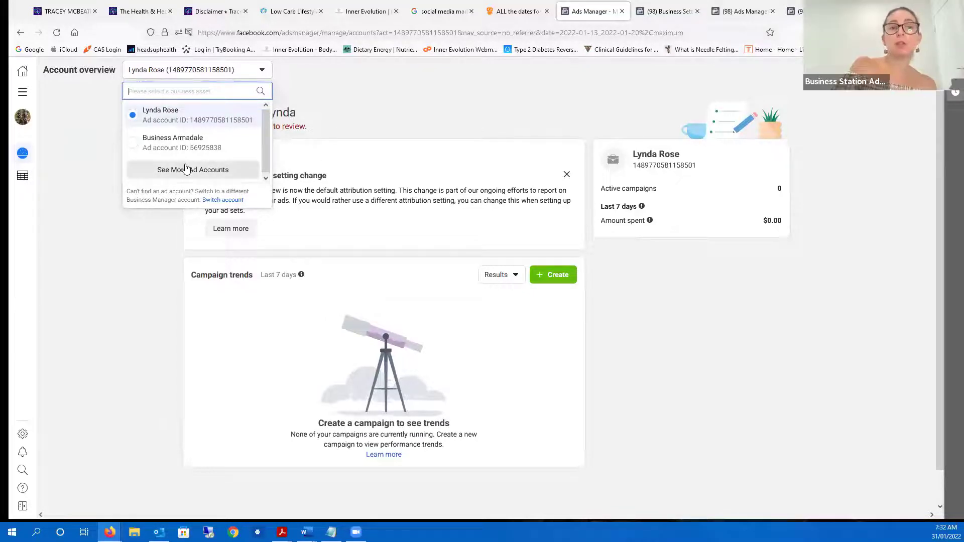
click(186, 114)
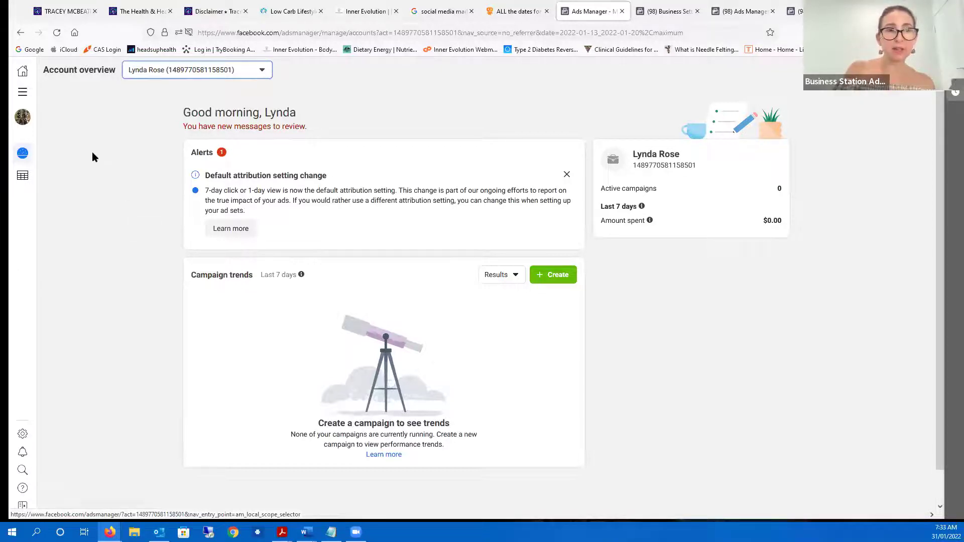
click(22, 96)
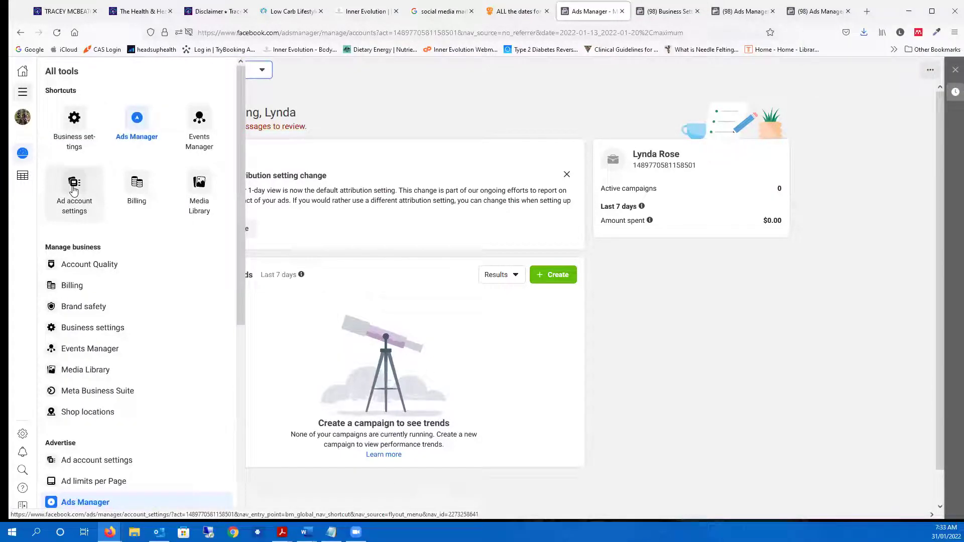
click(126, 123)
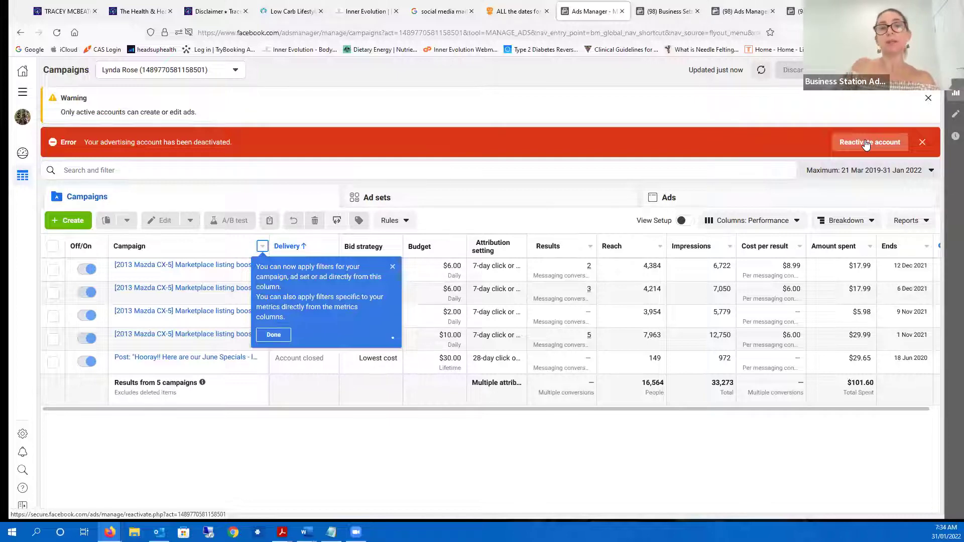
click(742, 10)
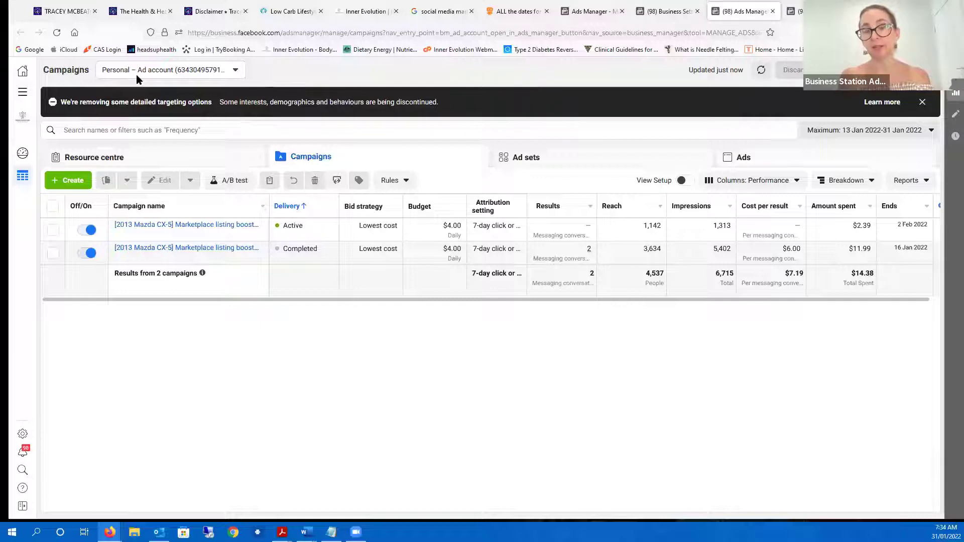
click(598, 14)
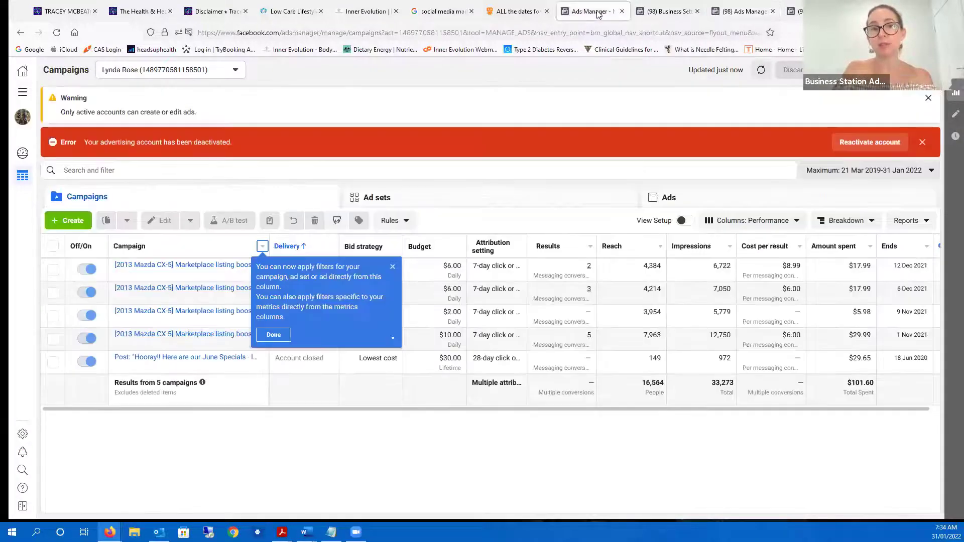
Check in Business settings who can access the Innerevolution and Personal ad accounts, and view the business's system users.
click(664, 15)
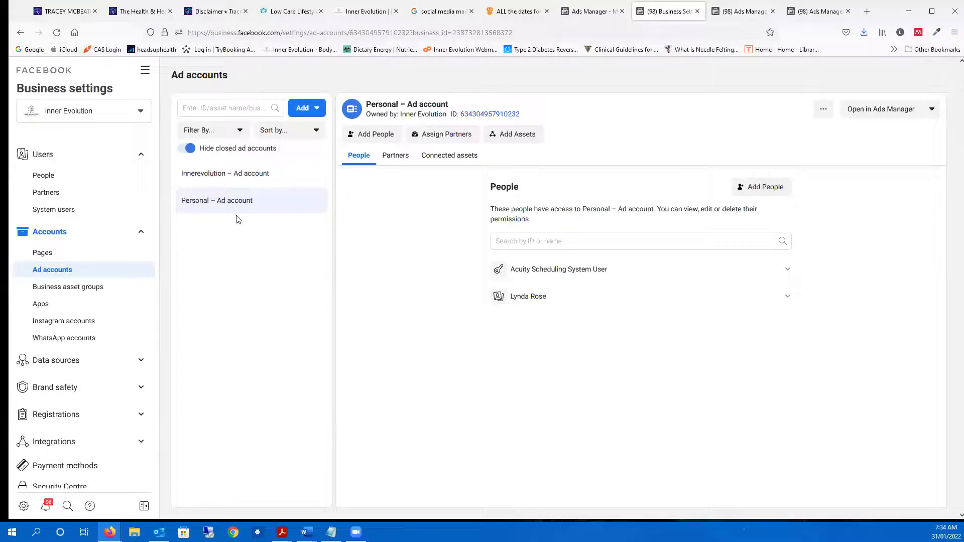
click(233, 176)
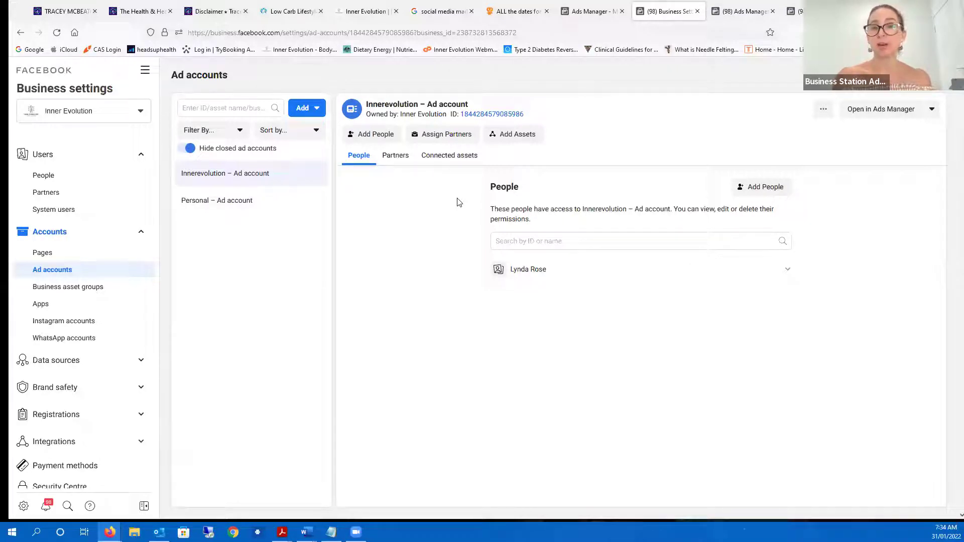
click(245, 212)
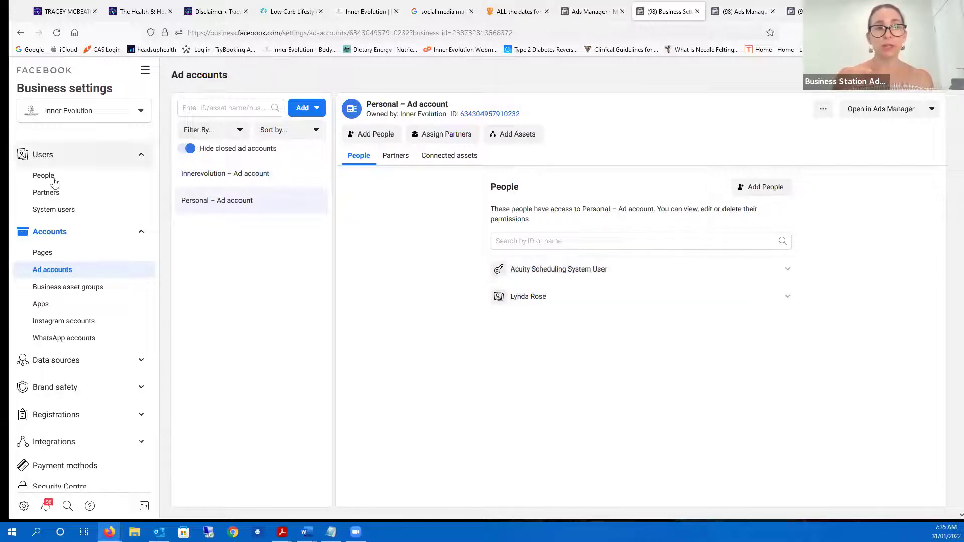
click(80, 210)
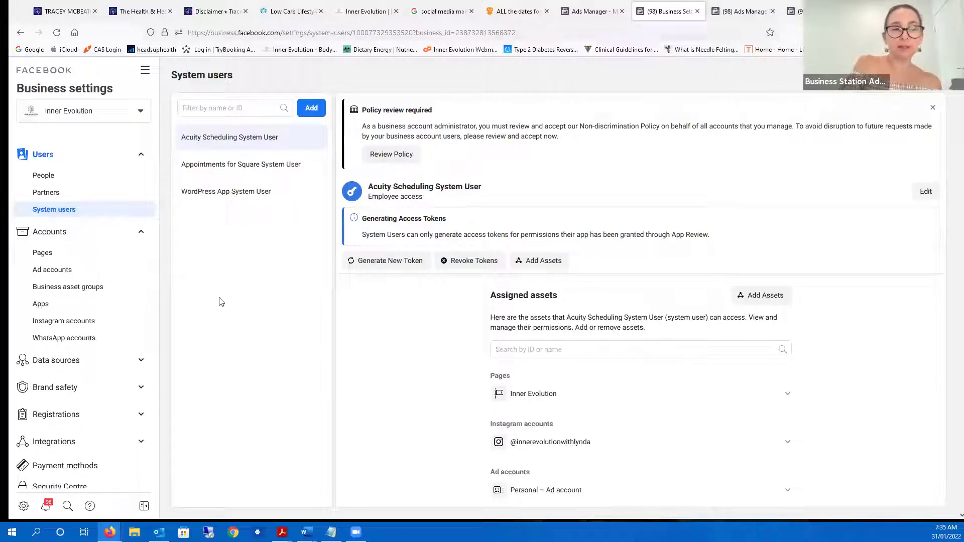
View the ad account settings of the Personal – Ad account from Ads Manager and return to Business settings.
click(728, 14)
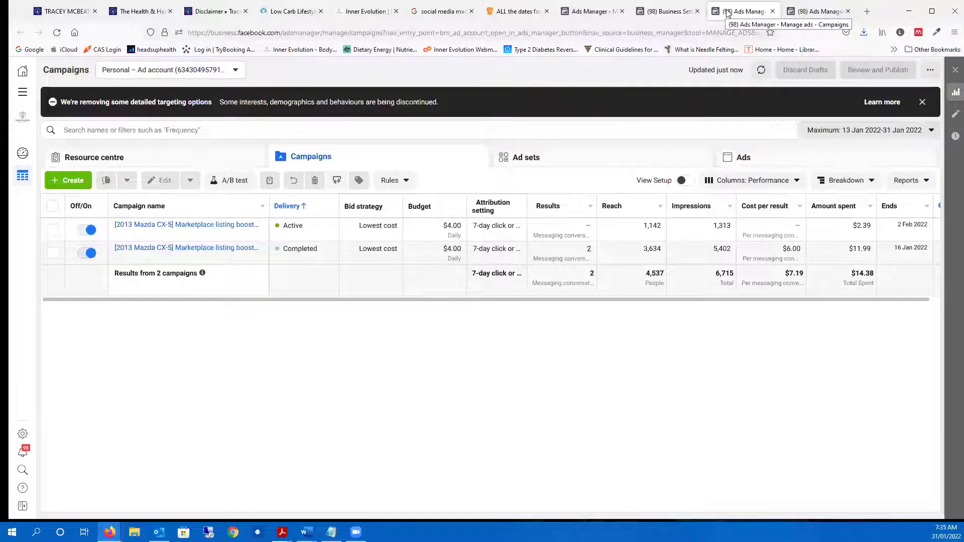
click(23, 96)
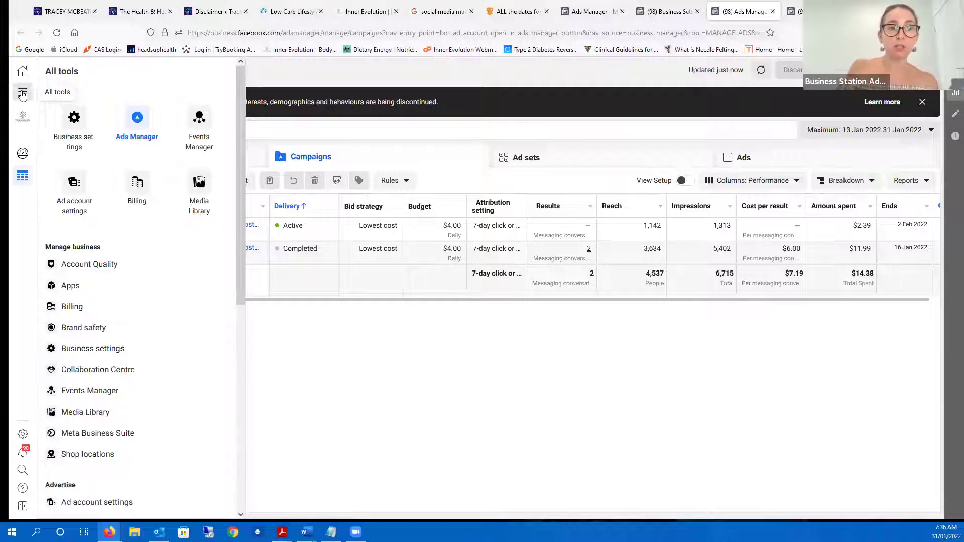
click(77, 188)
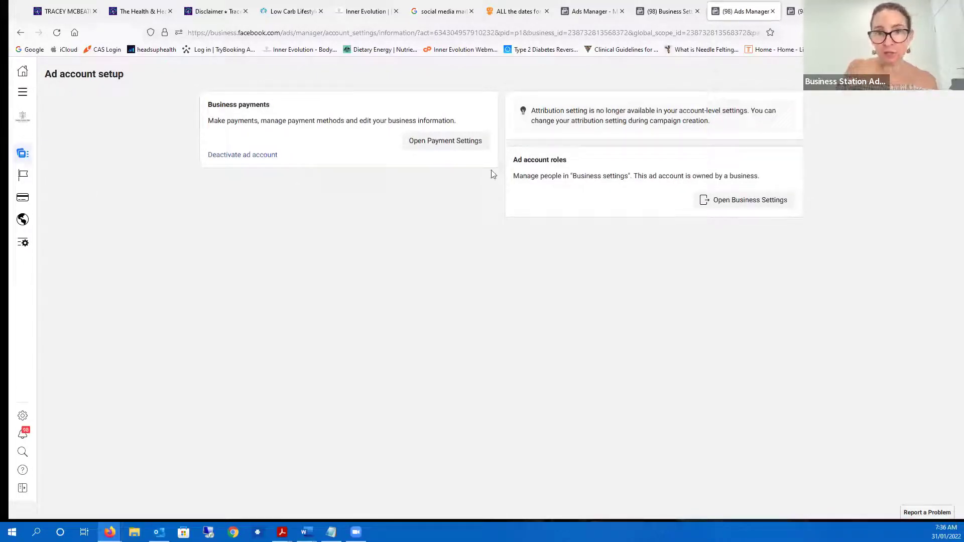
click(663, 11)
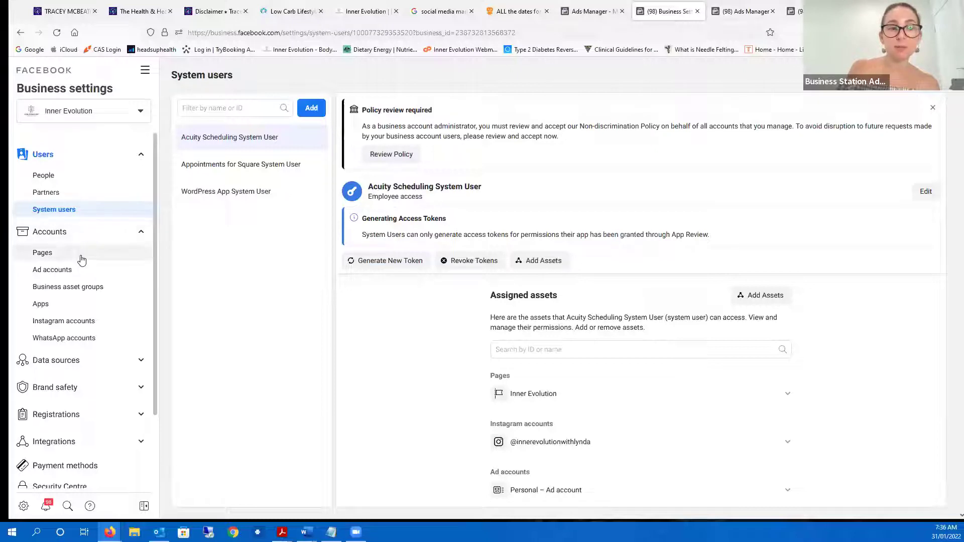
Rename the Personal – Ad account in Business settings as "Mazda Ad Account [Business]" and save the change.
click(85, 270)
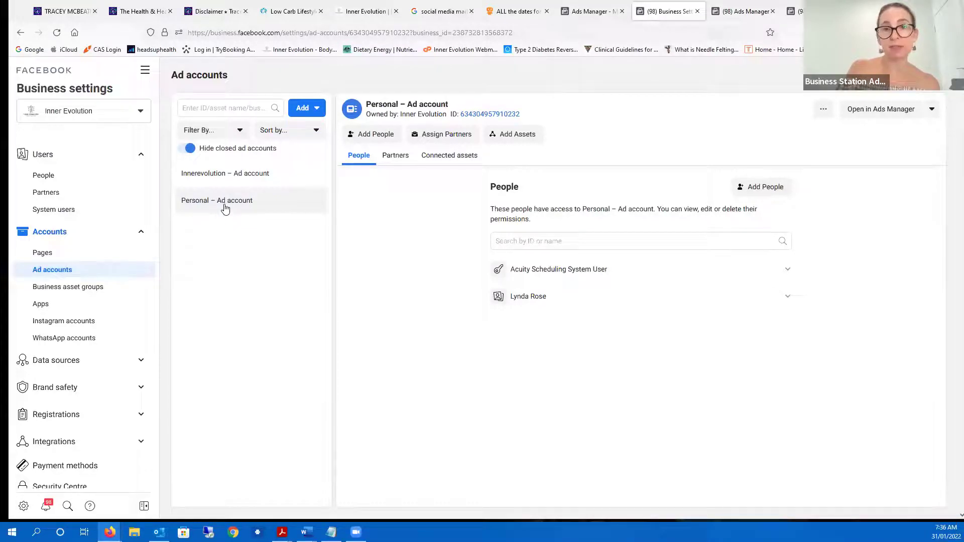
click(824, 110)
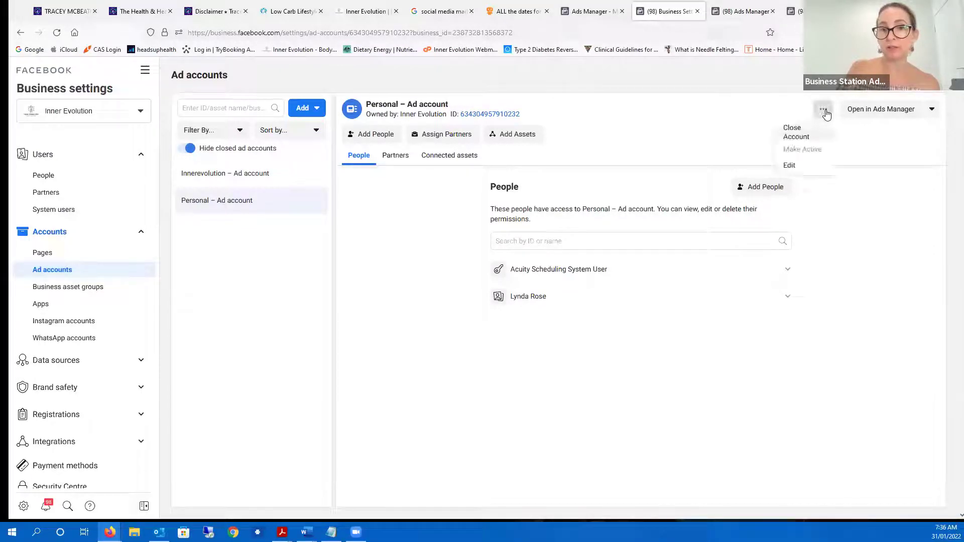
click(790, 165)
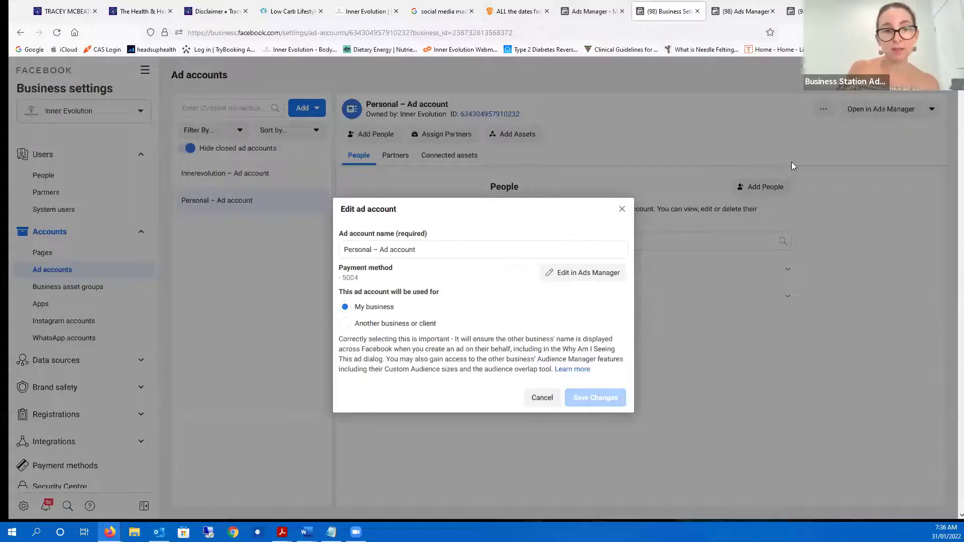
click(457, 252)
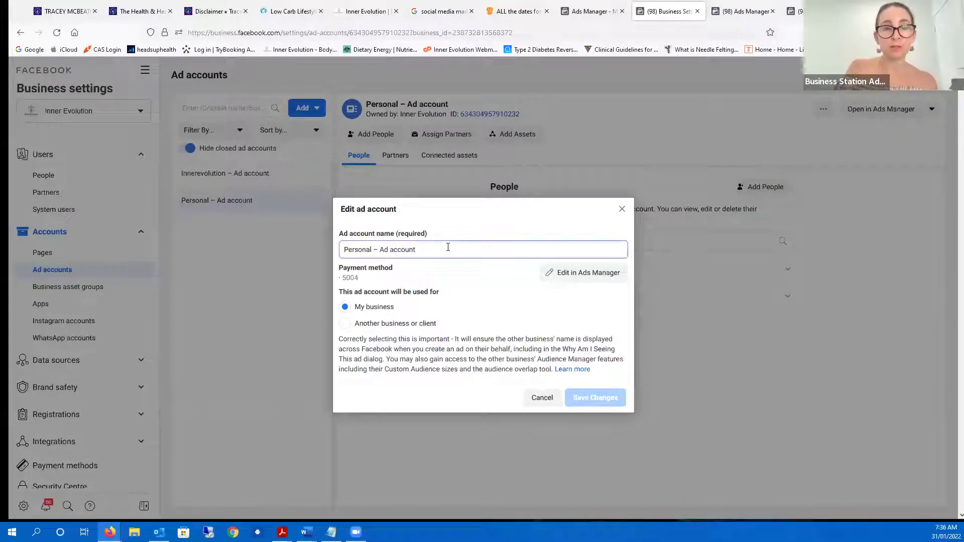
click(356, 247)
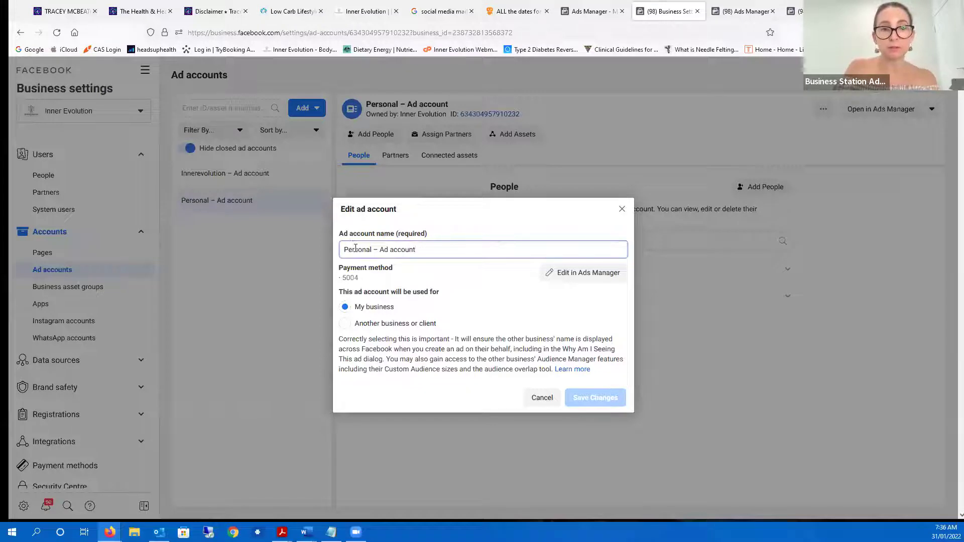
text(Ma)
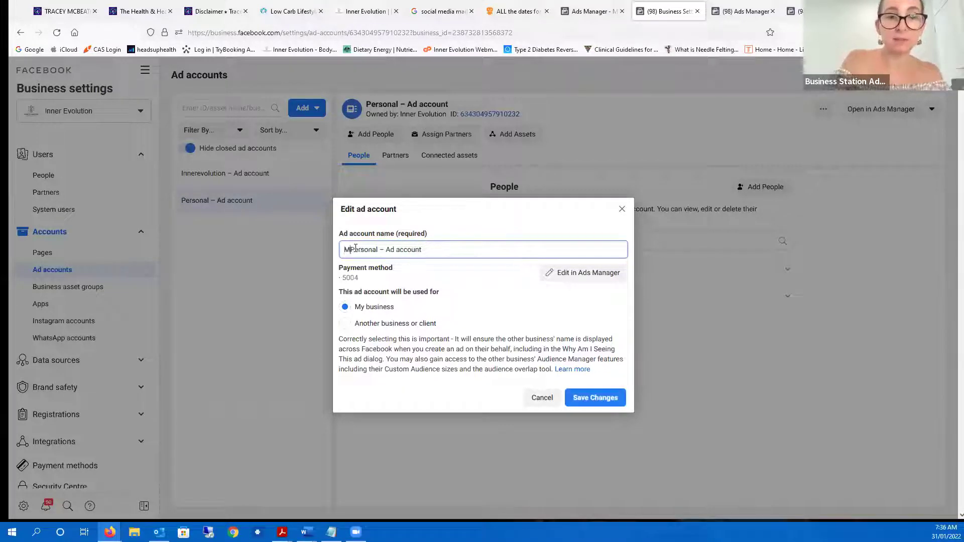
text(zda )
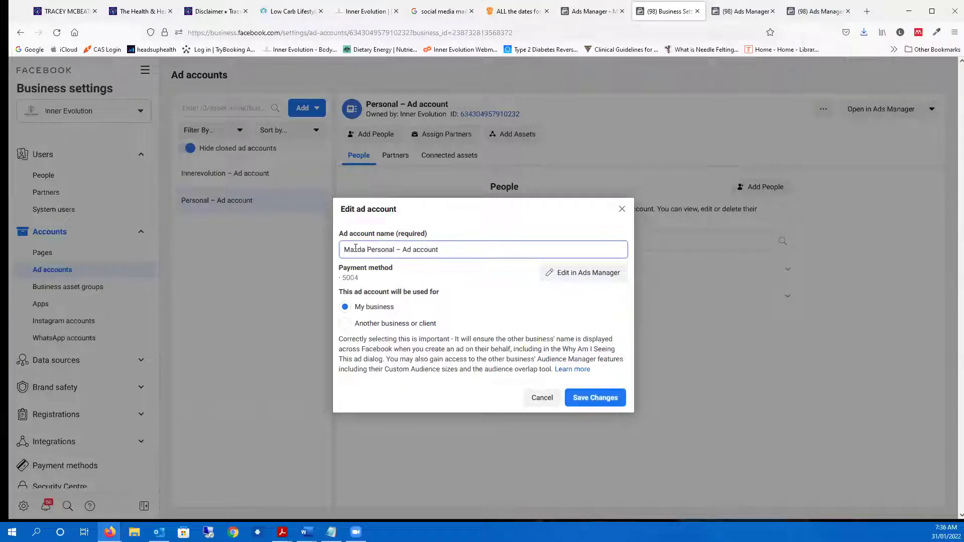
text(Ad)
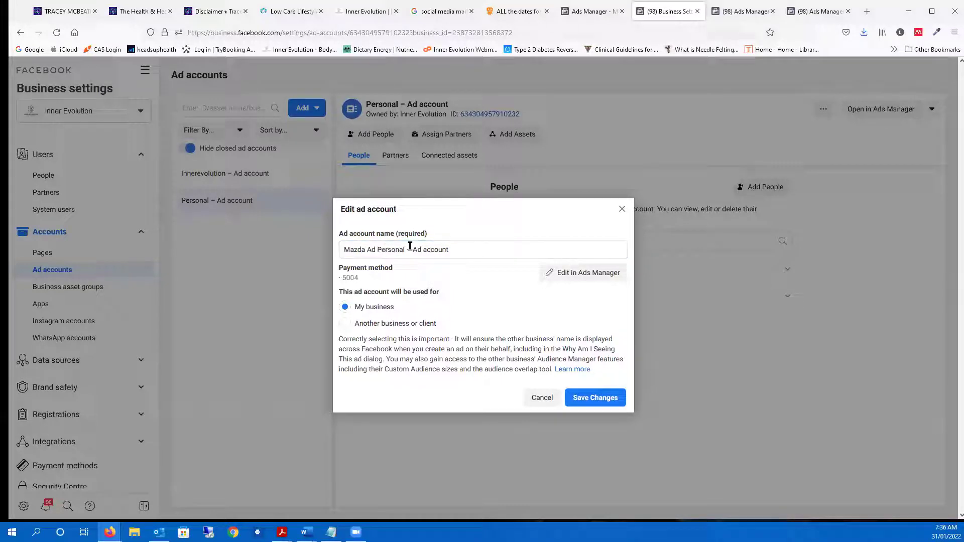
click(421, 250)
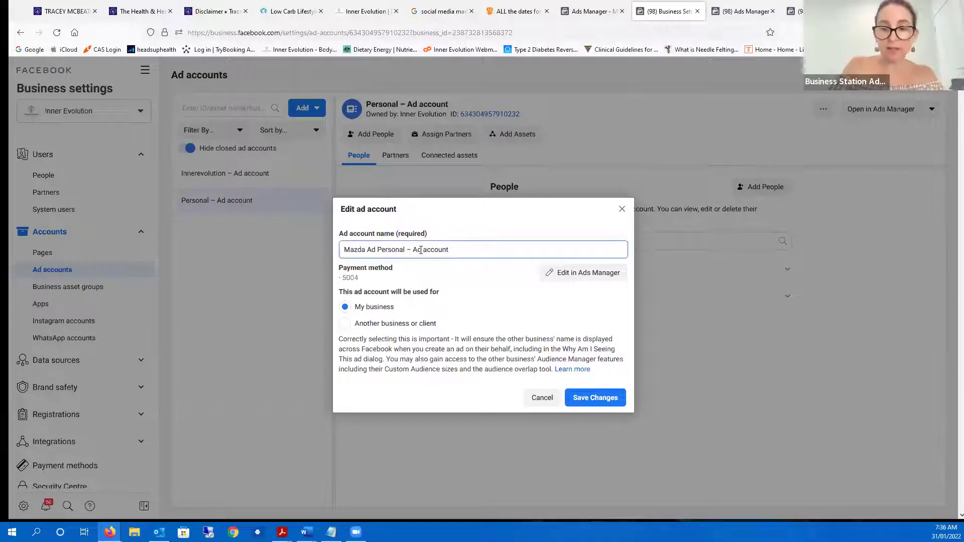
key(BackSpace)
key(BackSpace)
key(BackSpace)
key(BackSpace)
key(BackSpace)
key(BackSpace)
key(BackSpace)
key(BackSpace)
key(BackSpace)
key(BackSpace)
key(BackSpace)
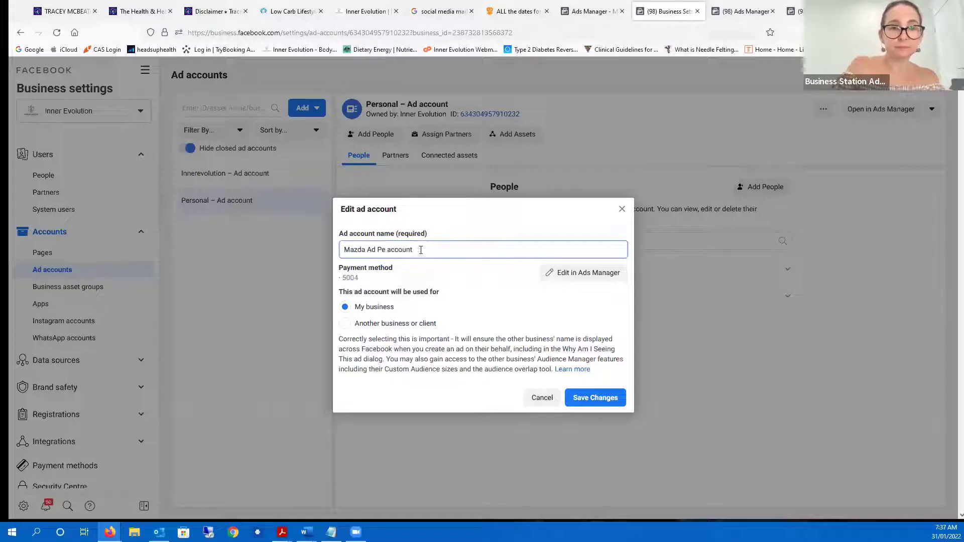
key(BackSpace)
key(BackSpace)
key(BackSpace)
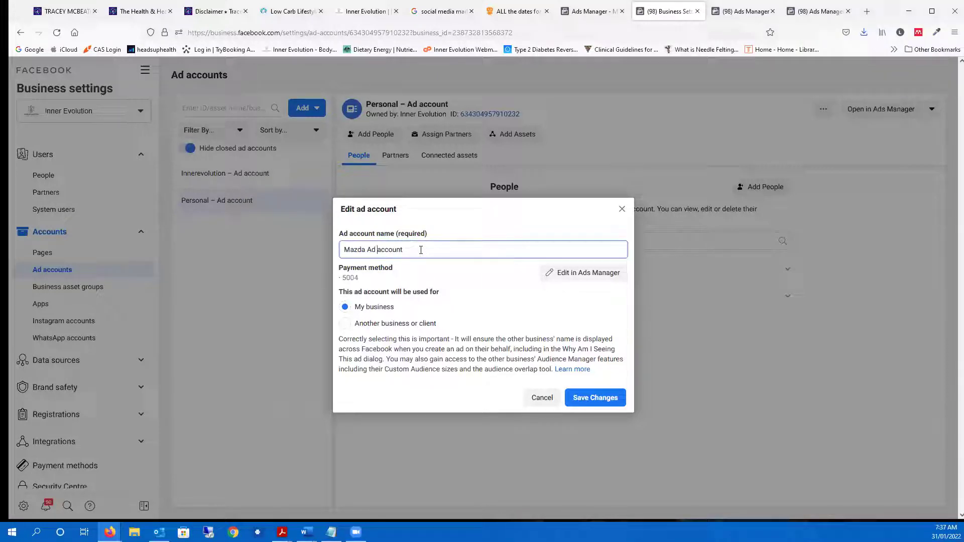
key(Right)
key(Right)
key(BackSpace)
key(BackSpace)
text(Ac)
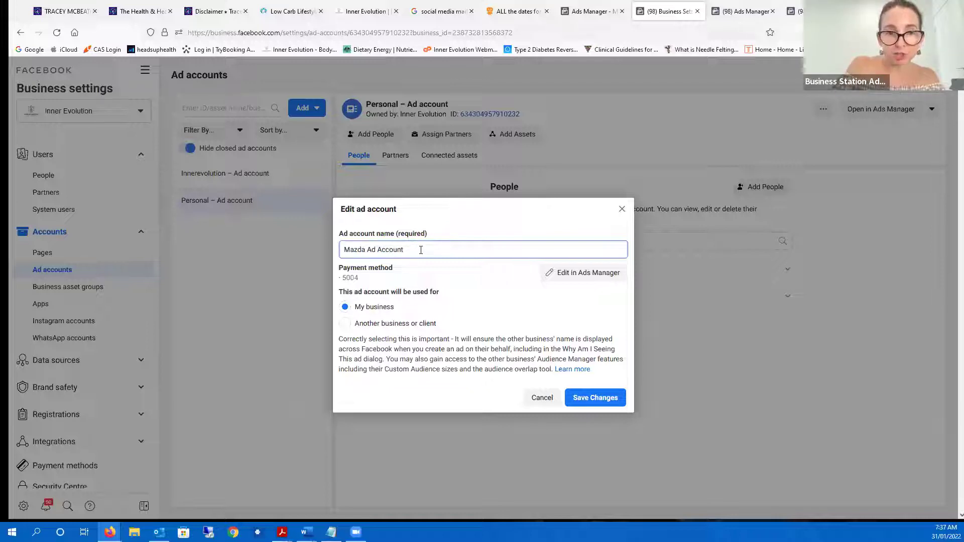
click(421, 250)
text([Business)
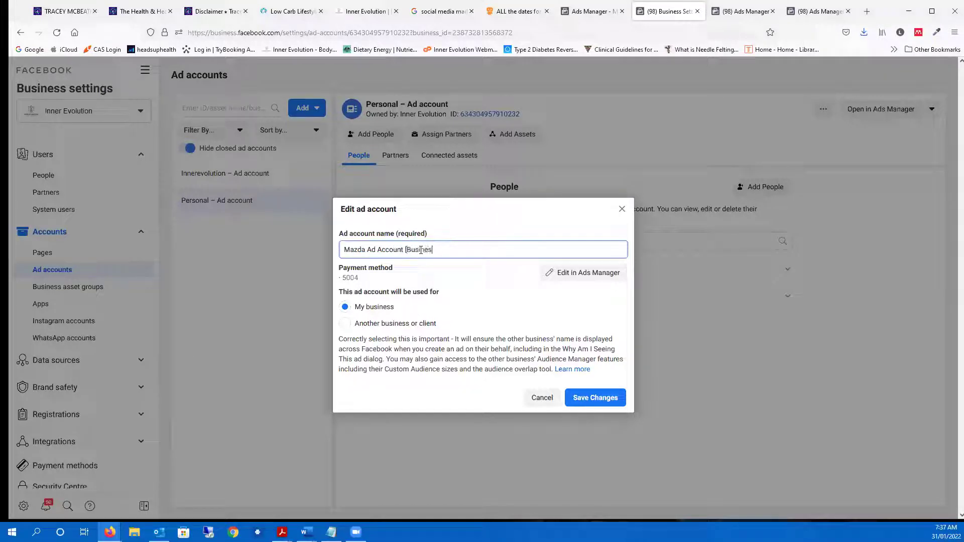
text(])
click(607, 401)
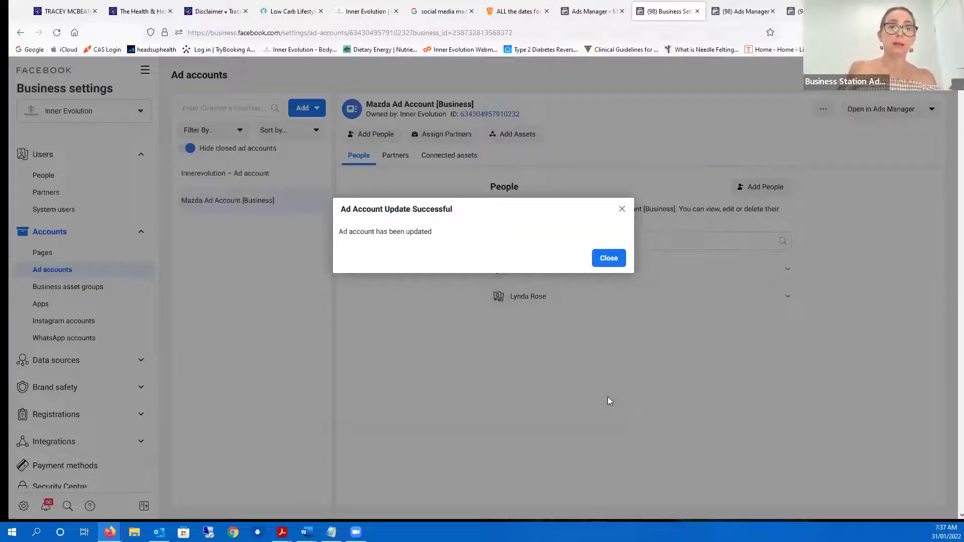
click(596, 260)
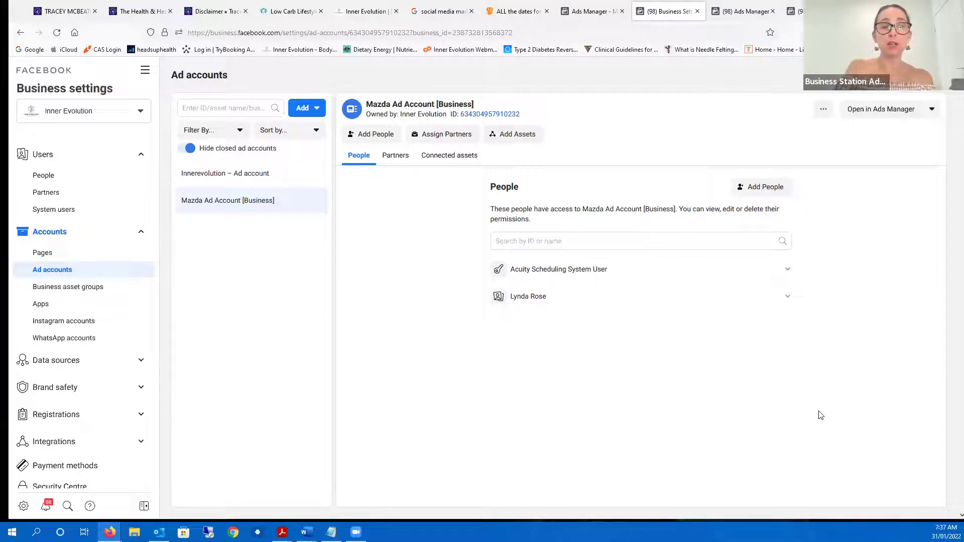
Open the payment settings of Mazda Ad Account [Business] in Ads Manager and review its payment methods, account spending limit and business info.
click(823, 110)
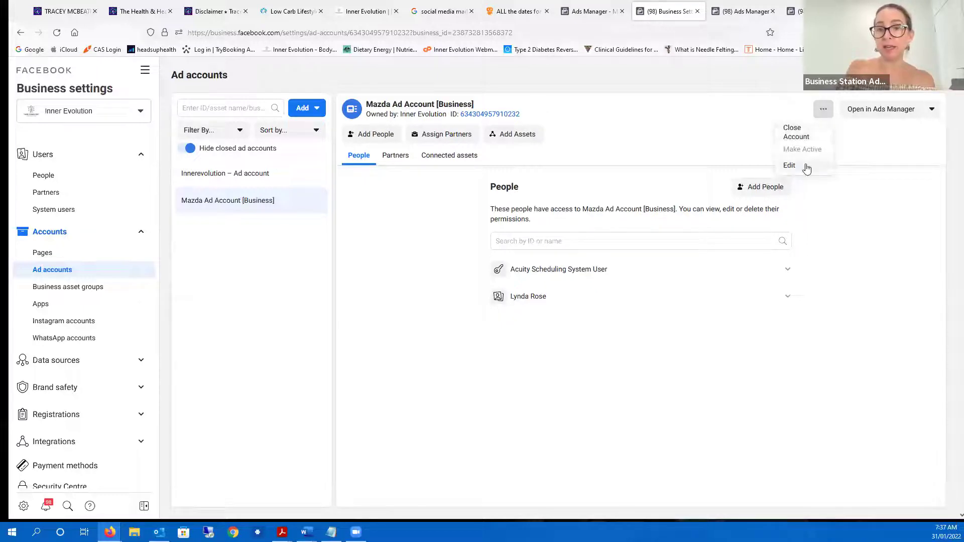
click(631, 116)
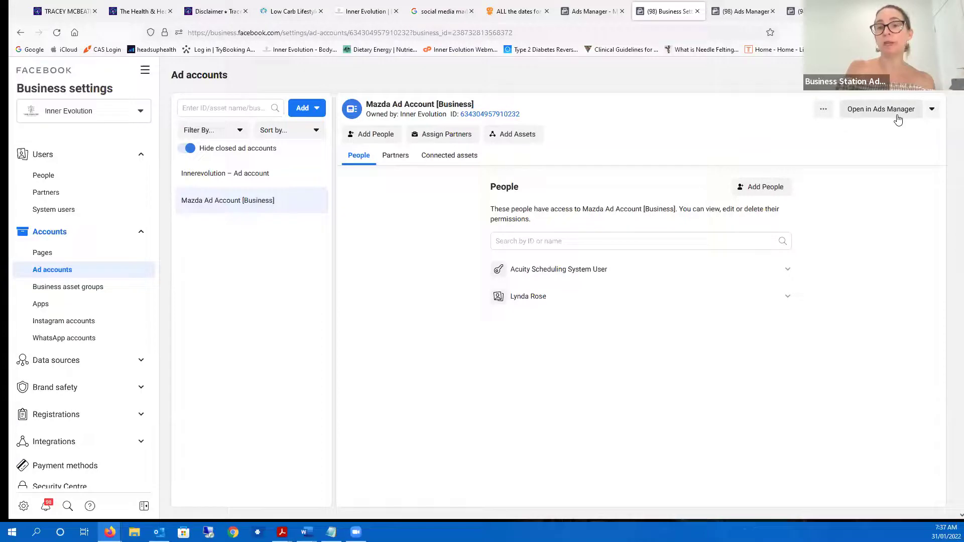
click(822, 111)
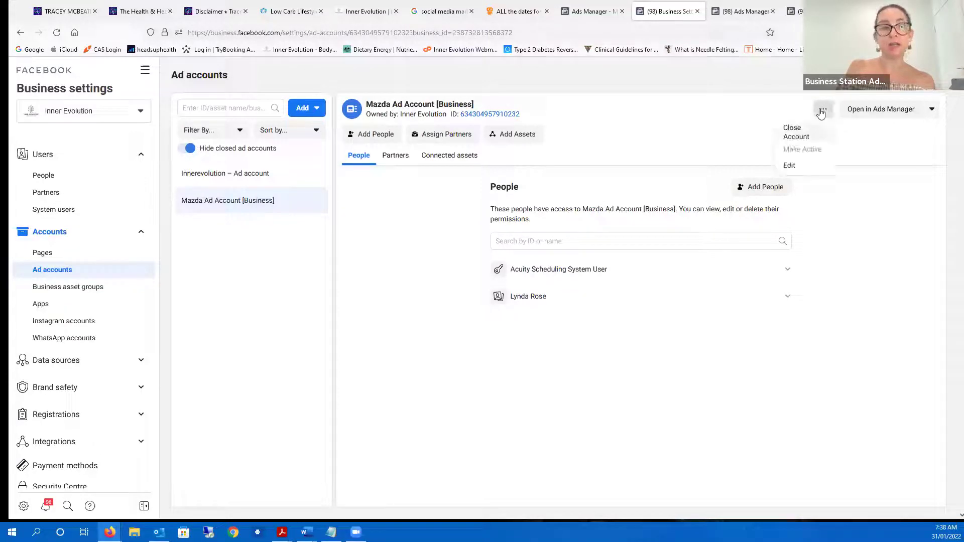
click(806, 167)
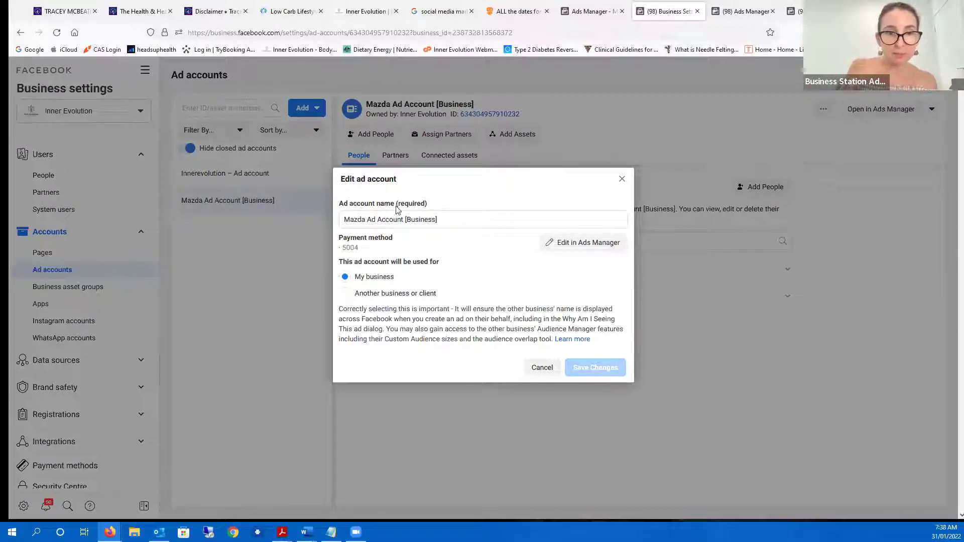
click(585, 244)
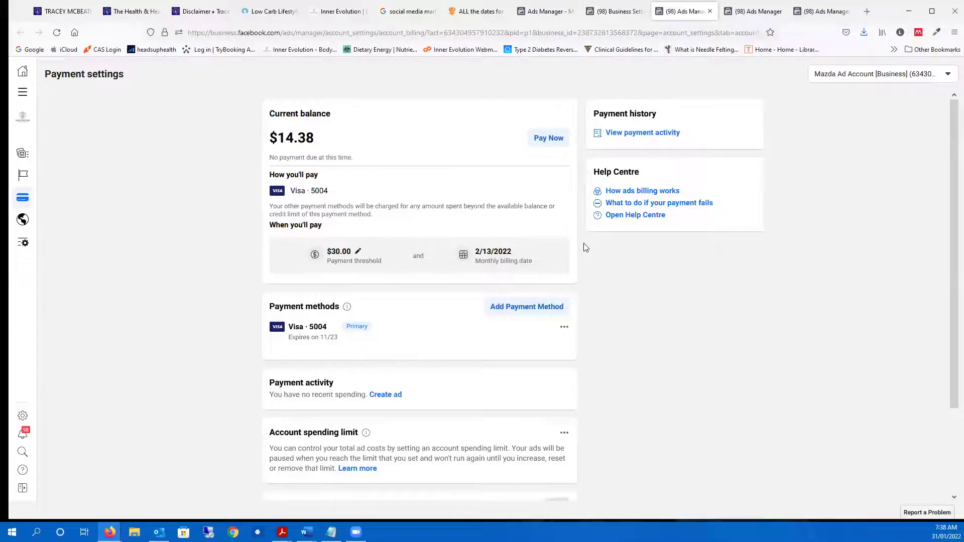
scroll(537, 323, down, 1)
scroll(537, 323, down, 1)
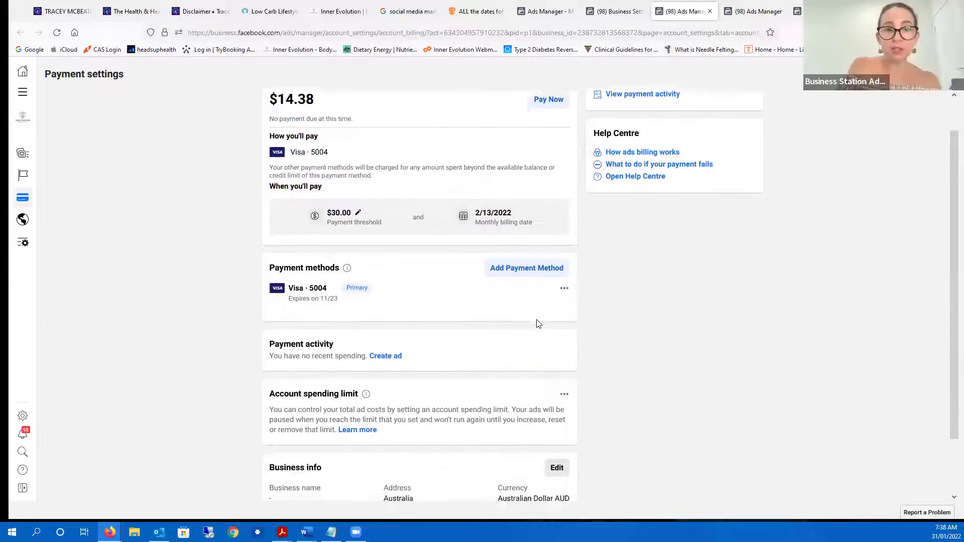
scroll(538, 323, down, 1)
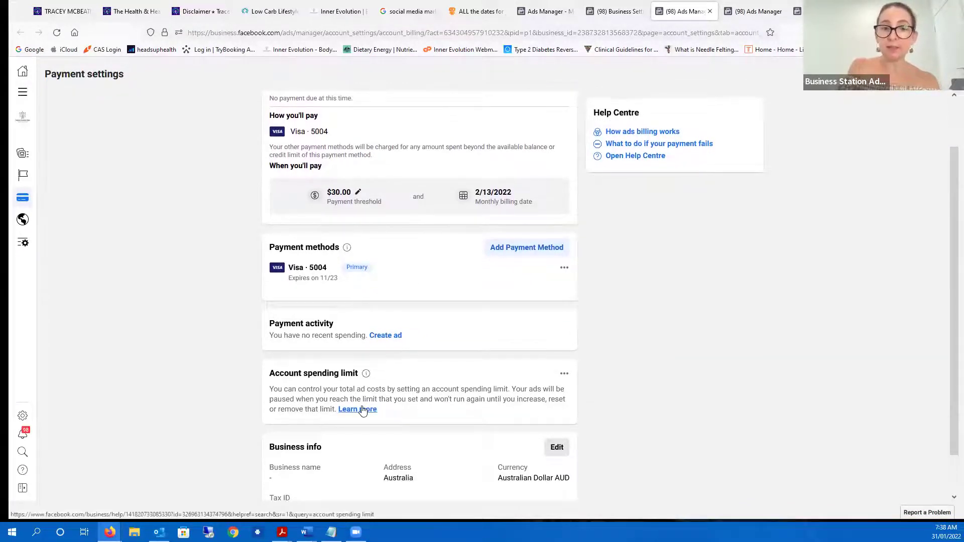
scroll(362, 411, down, 2)
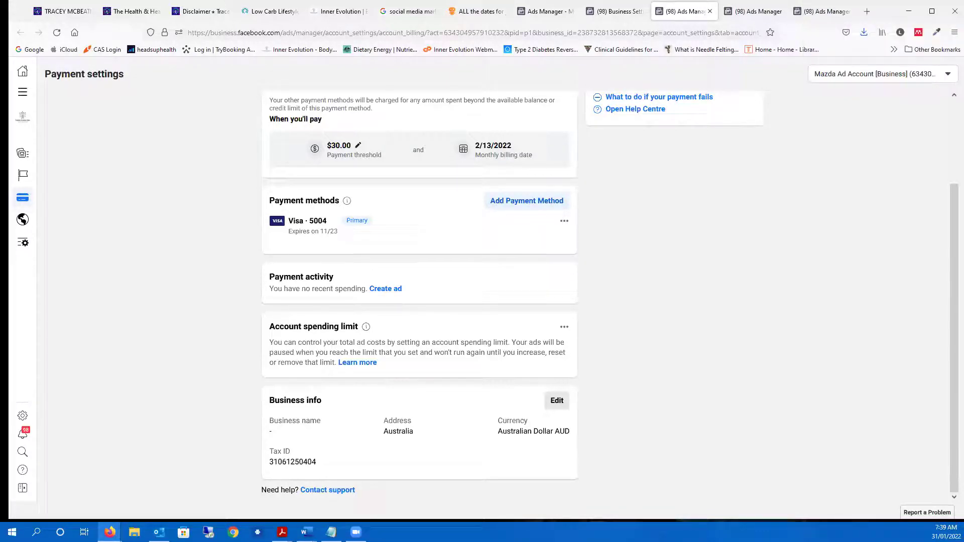
View the ad account setup page, then return to Business settings and close the ad account editor without changes.
mouse_move(22, 153)
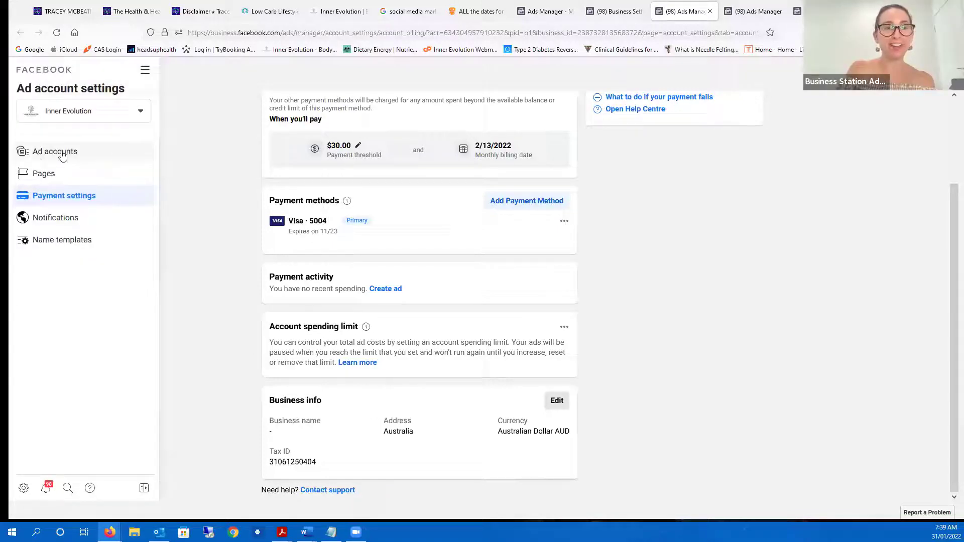
click(93, 155)
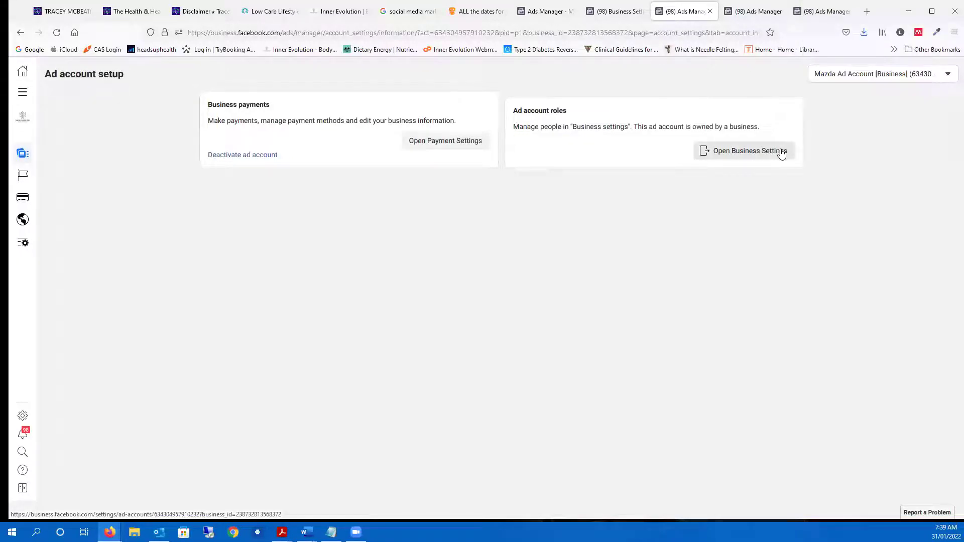
click(616, 15)
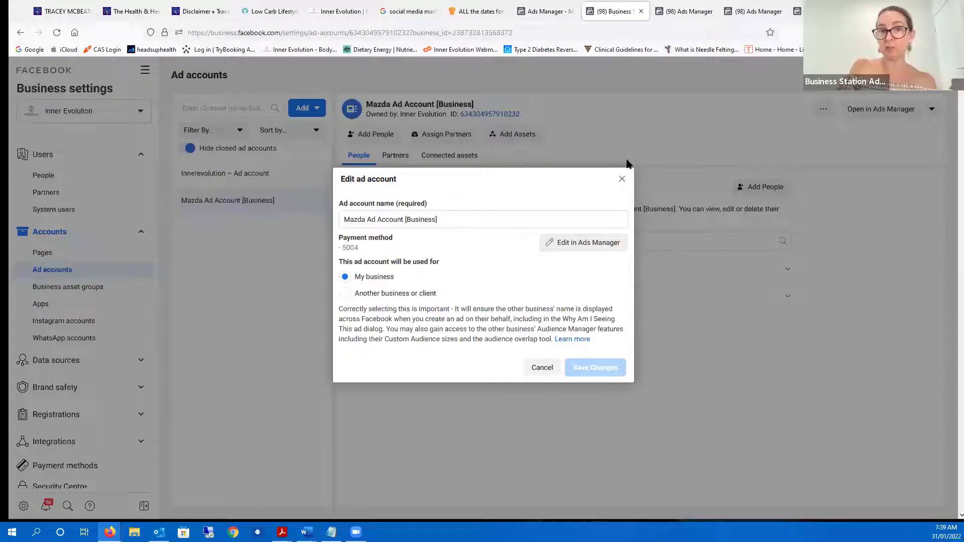
click(622, 181)
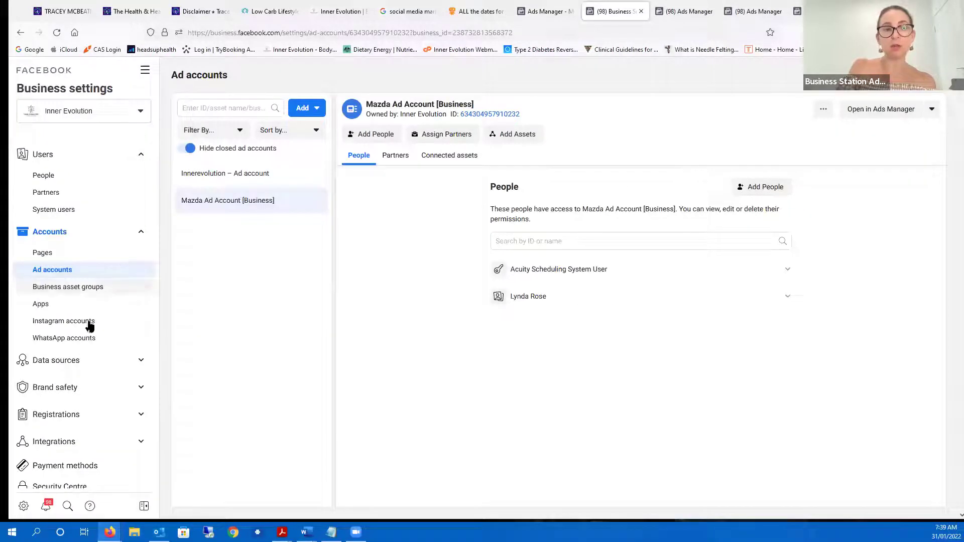
Check in the business's data sources which people have access to each of the two Inner Evolution pixels.
click(69, 360)
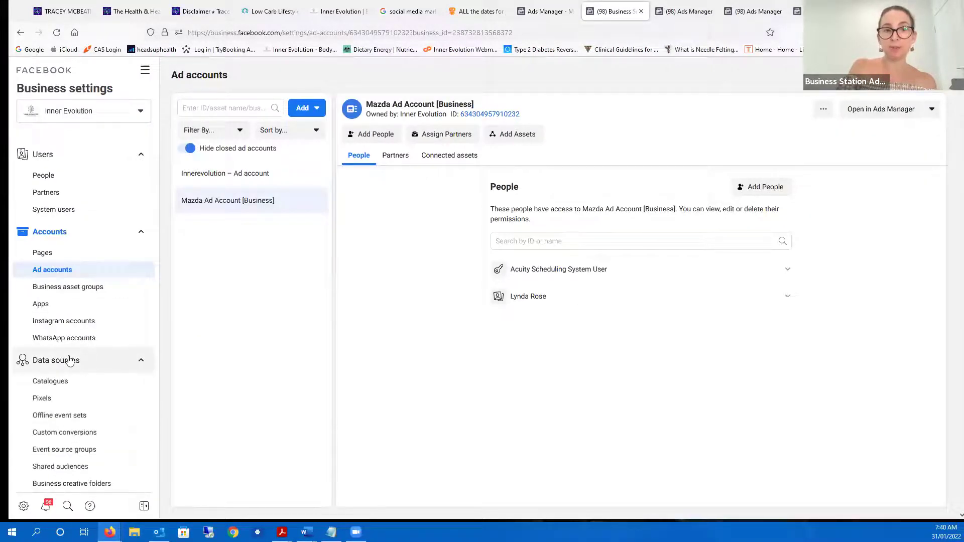
click(100, 400)
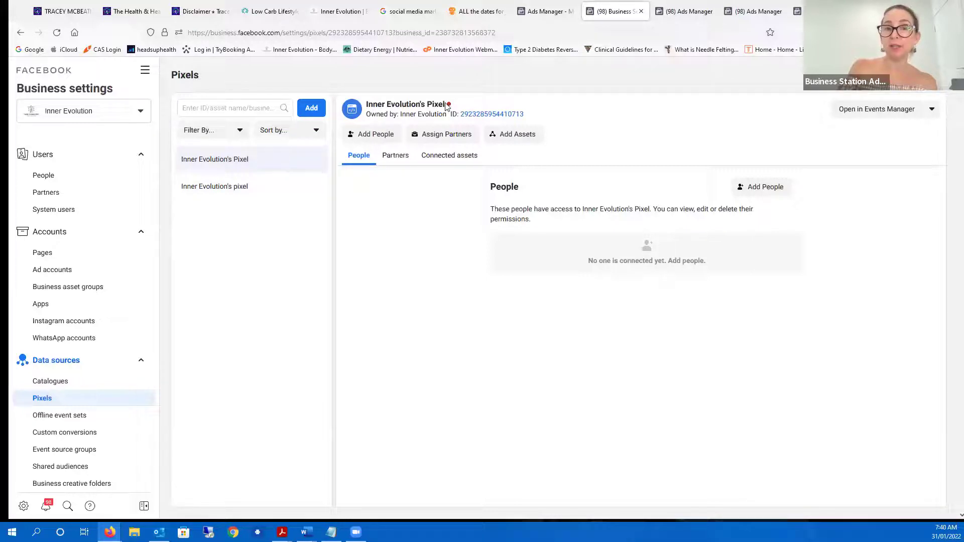
click(274, 184)
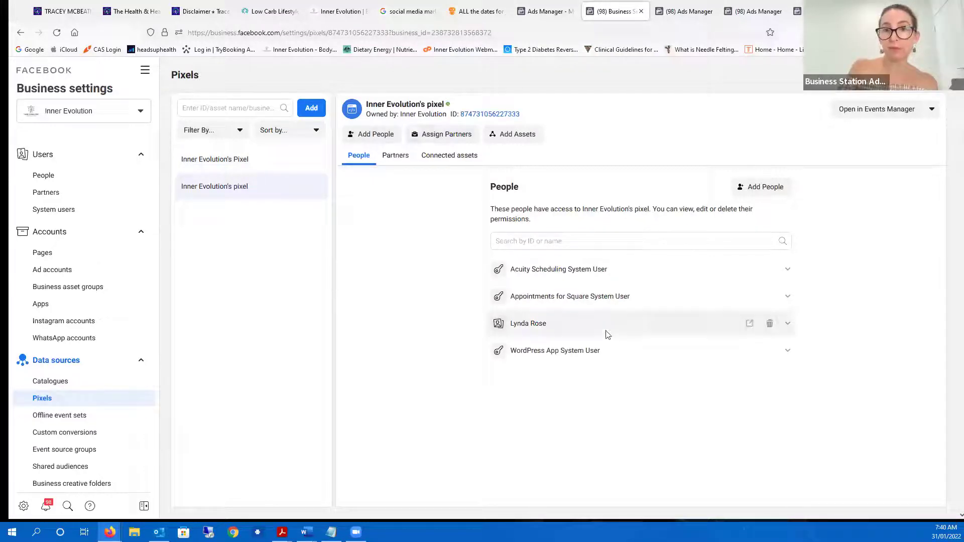
Open the second Inner Evolution pixel in Events Manager, review its activity graph and received events, and return to Business settings.
click(872, 110)
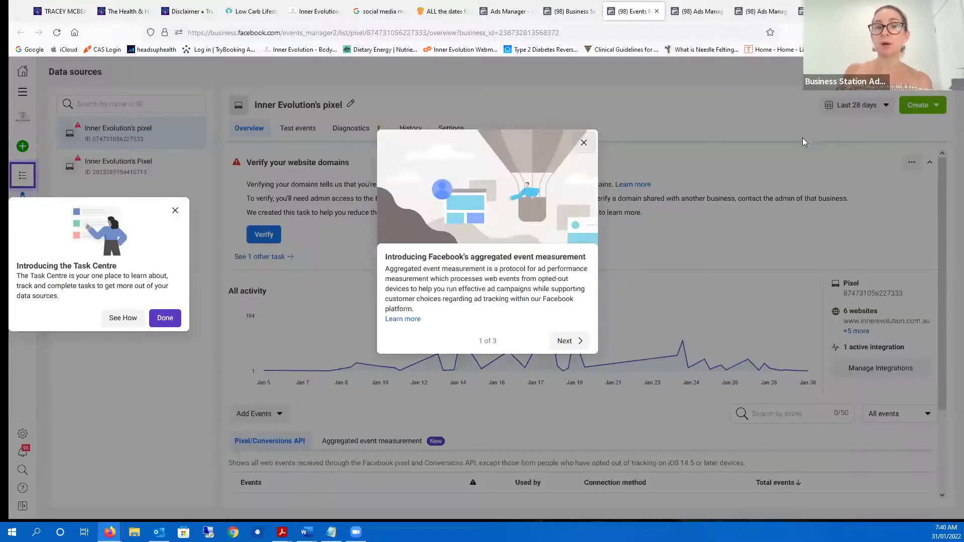
click(584, 143)
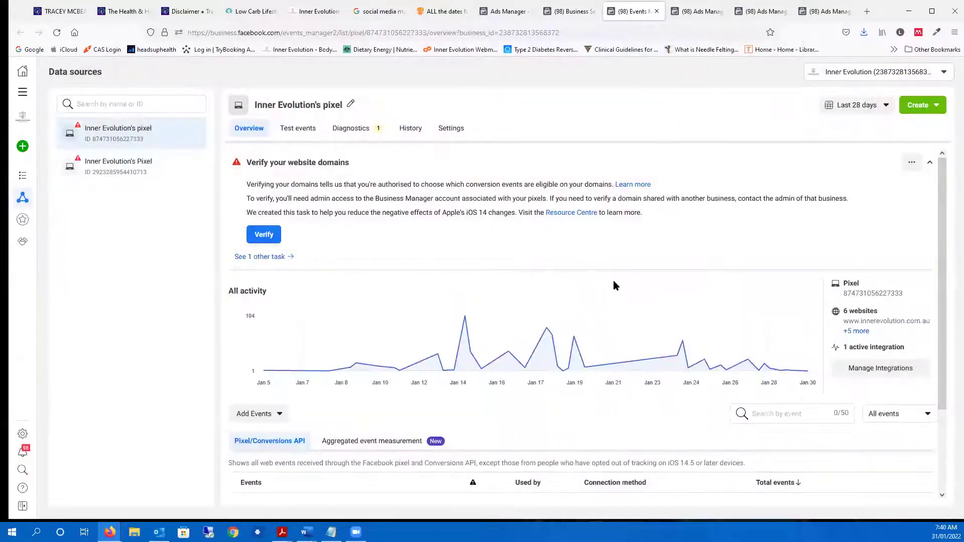
scroll(614, 285, down, 2)
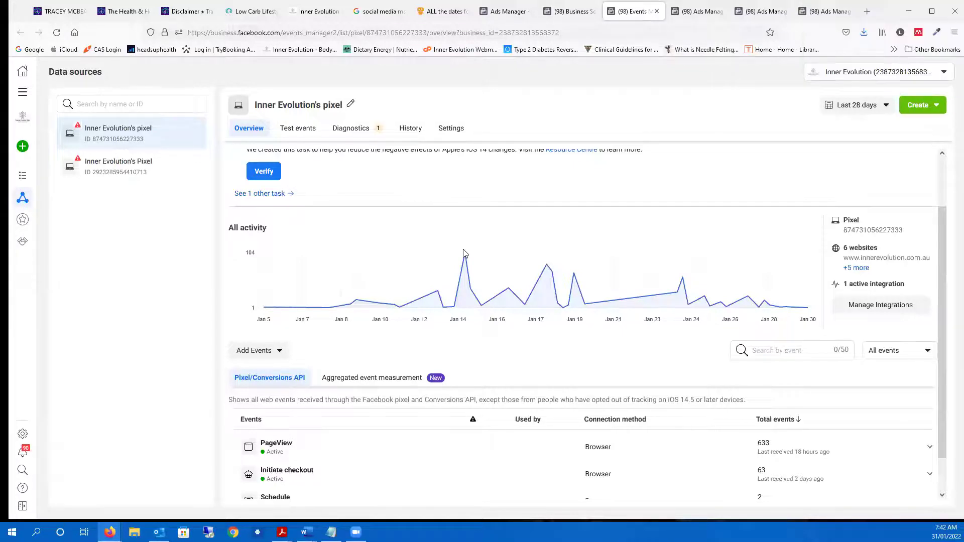
scroll(464, 254, down, 2)
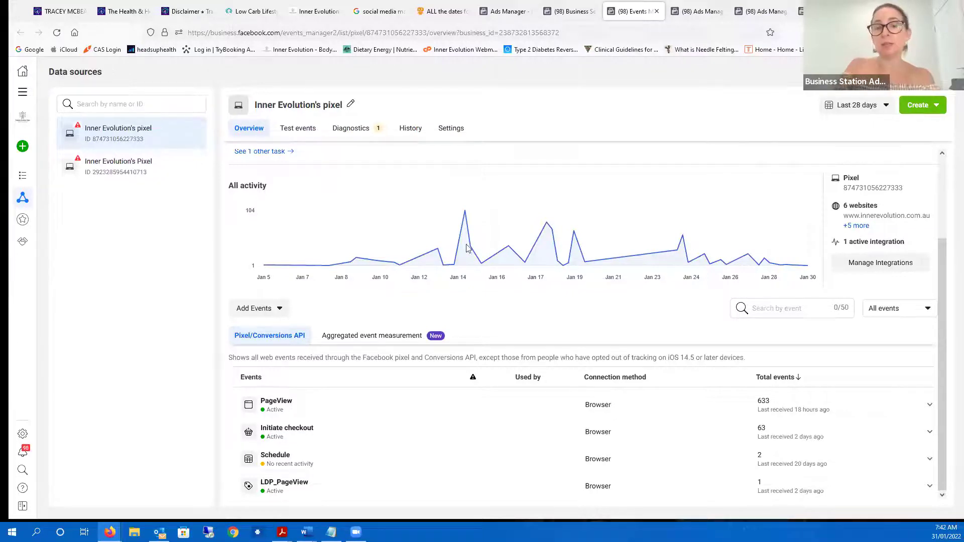
click(566, 12)
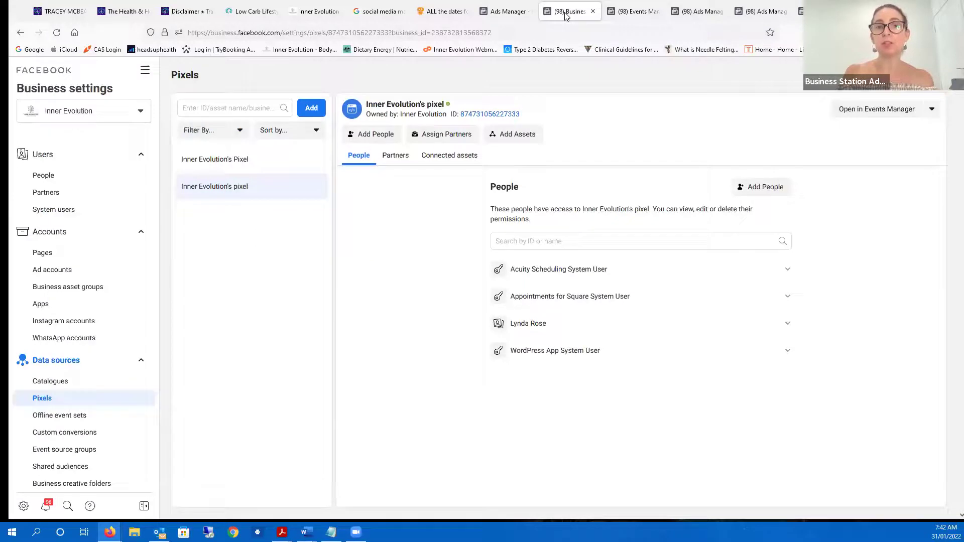
Leave the pixel settings and go to the Facebook home feed at facebook.com.
click(545, 31)
text(facebook.com/)
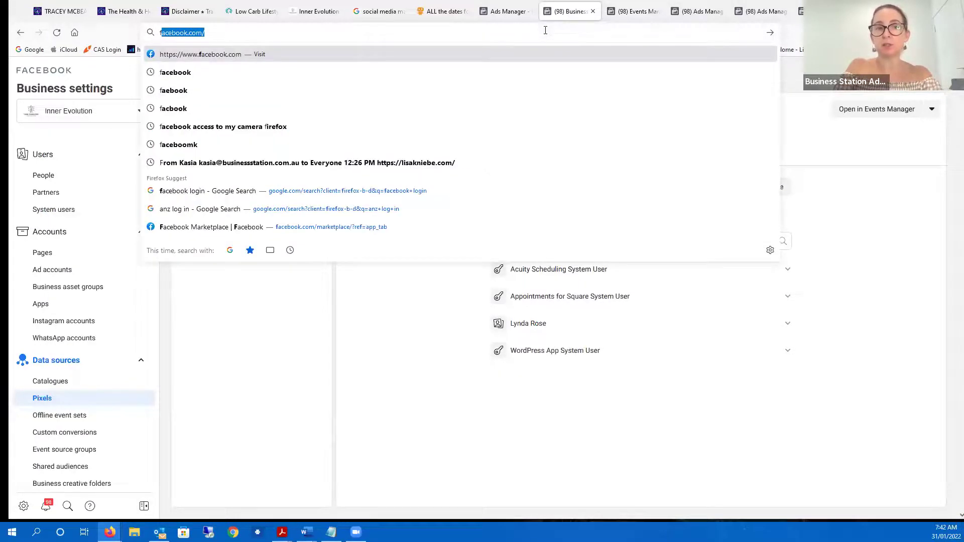
key(Return)
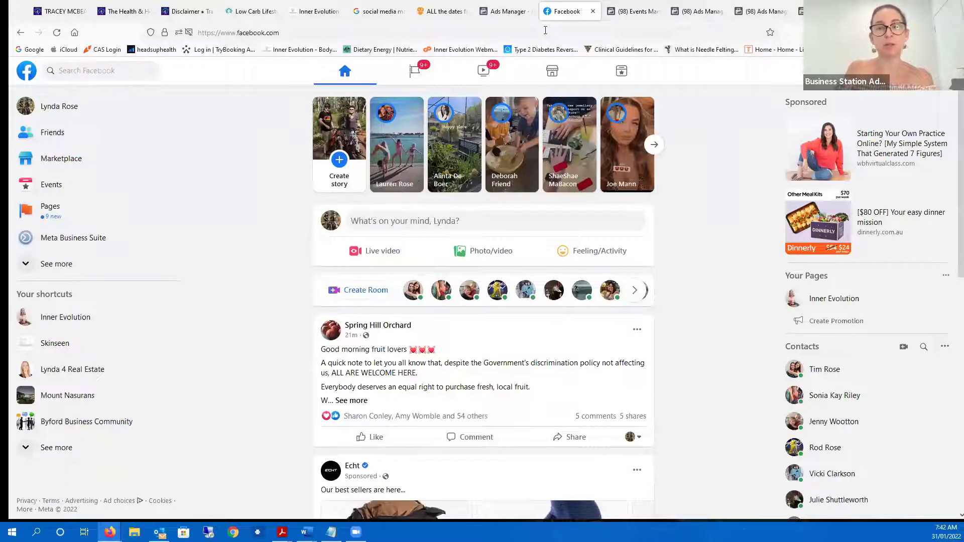
Search Facebook for "mister zimi" and open the Mister Zimi retail company page.
click(88, 63)
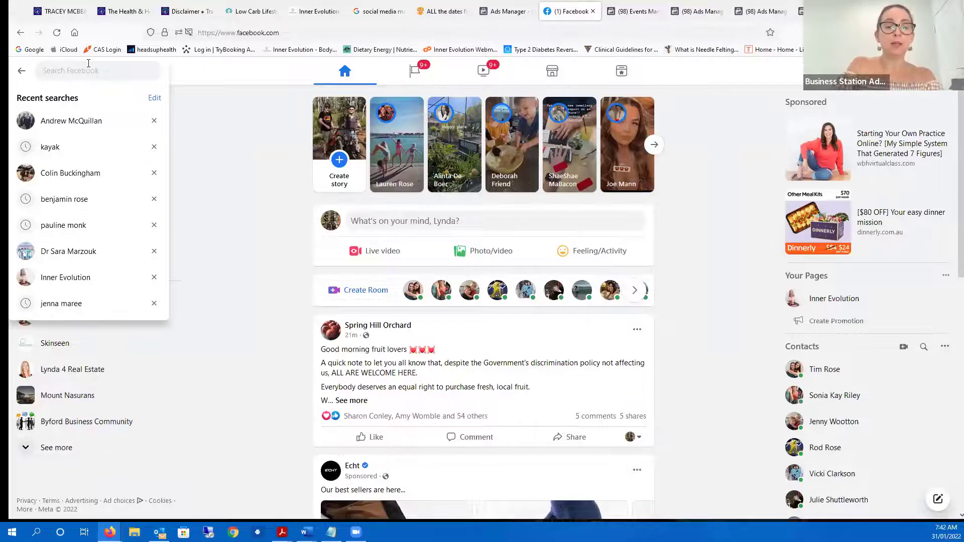
text(zimi)
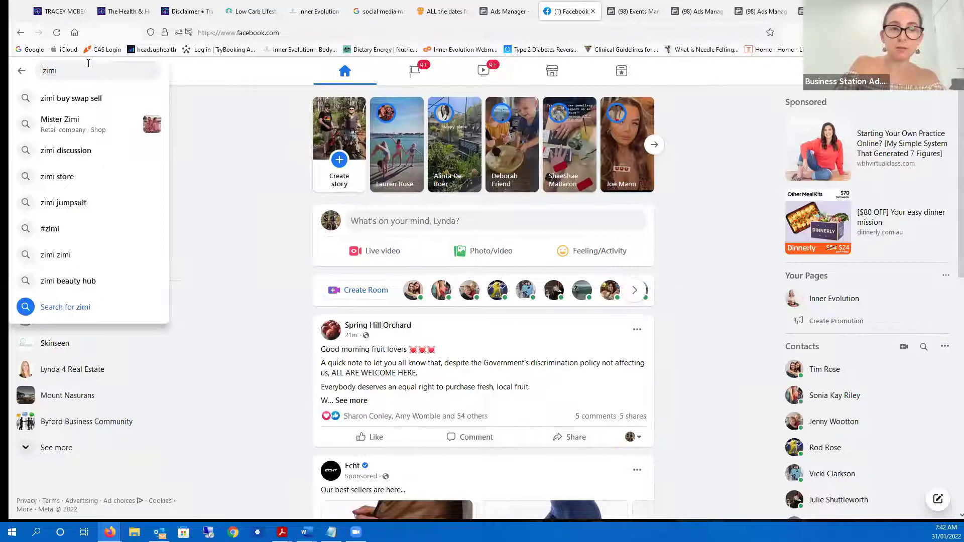
text(mister)
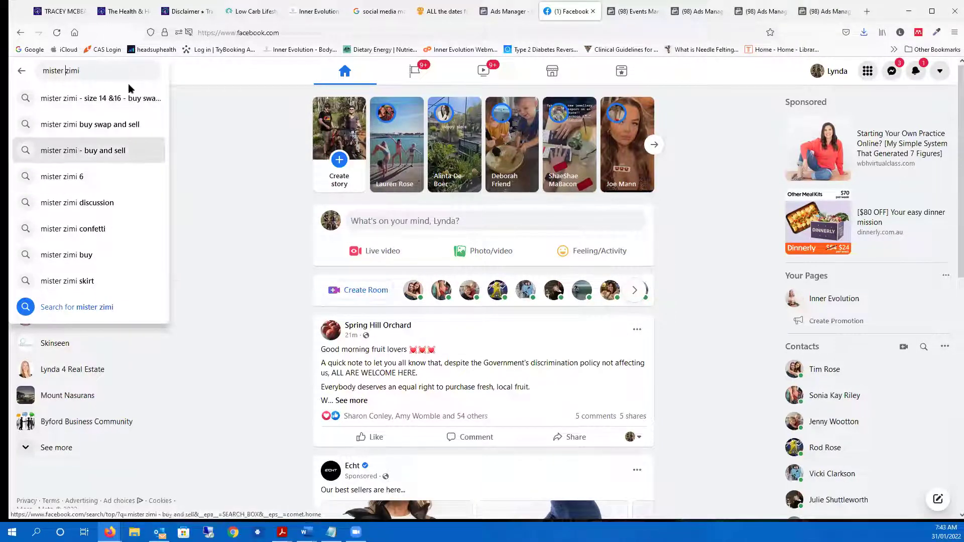
click(111, 71)
key(Return)
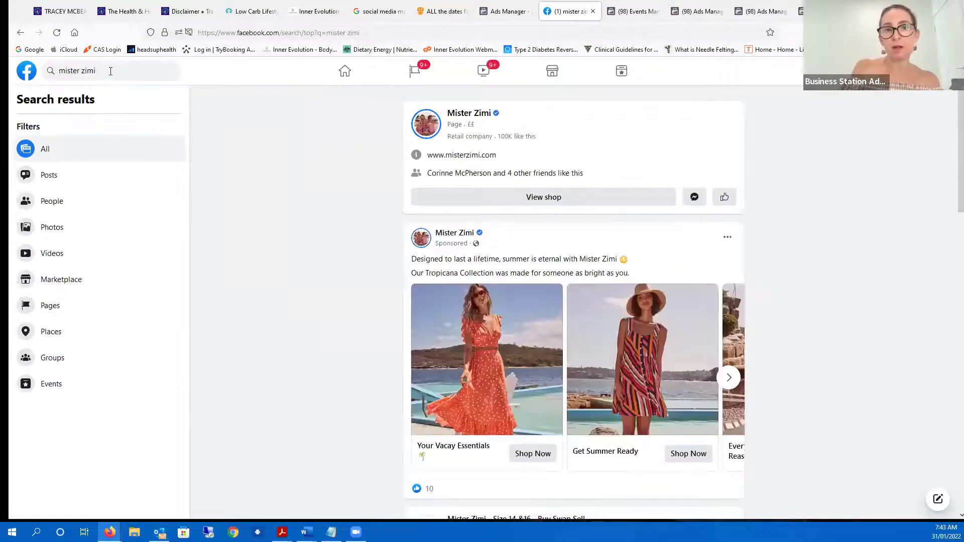
click(466, 114)
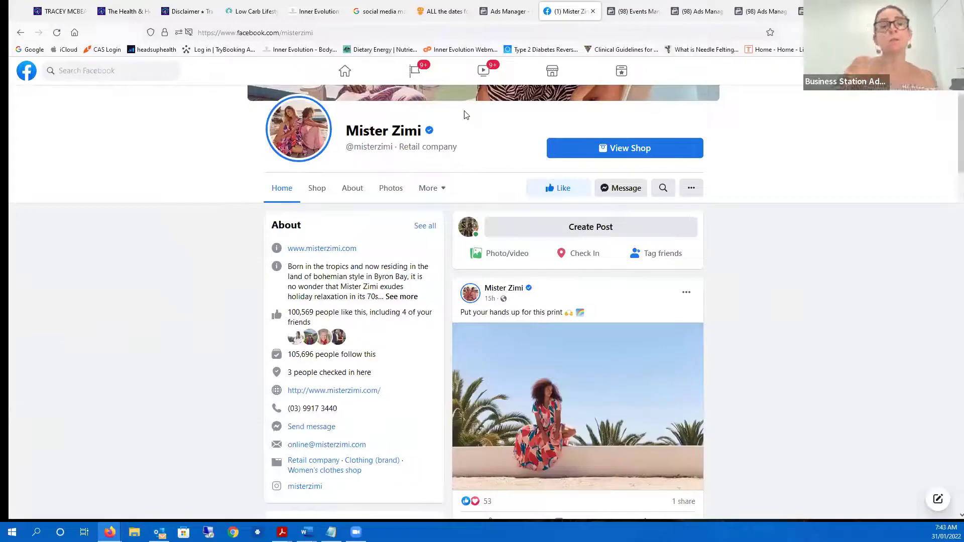
Open the full Page transparency details of the Mister Zimi page and check whether it is running ads.
scroll(360, 278, down, 1)
scroll(360, 278, down, 8)
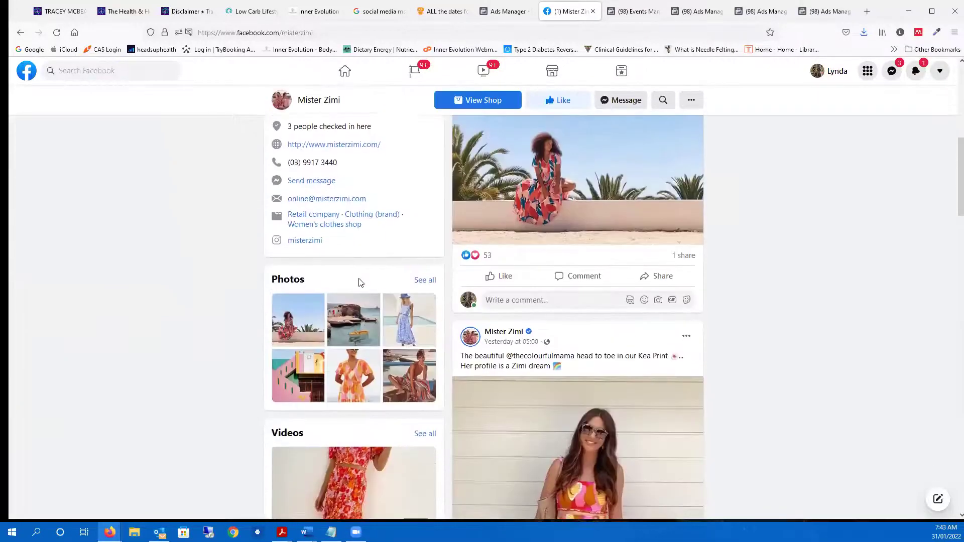
scroll(359, 279, down, 4)
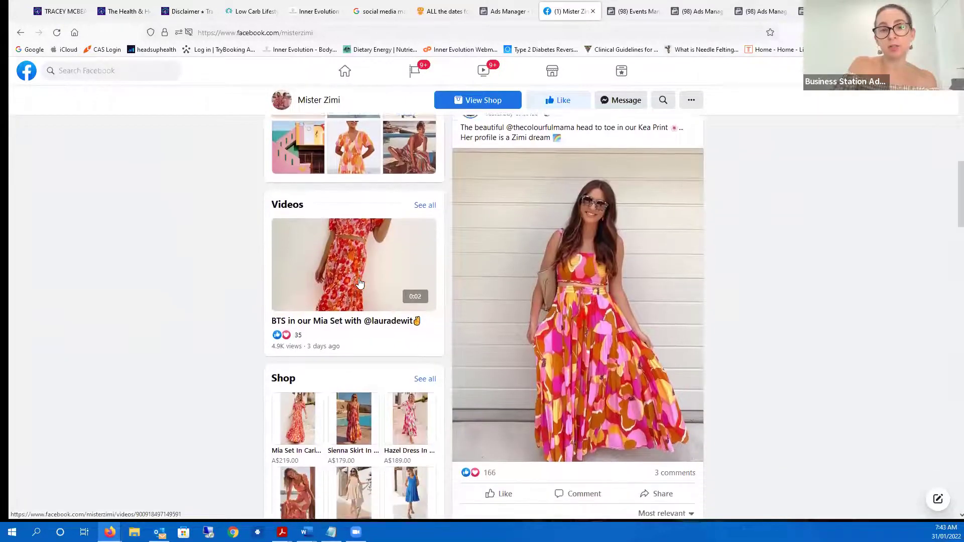
scroll(360, 284, down, 4)
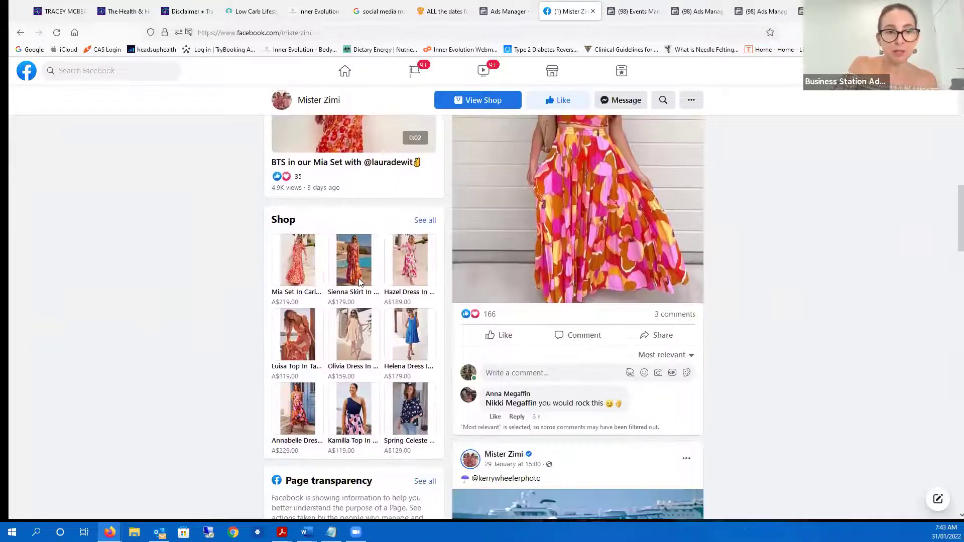
scroll(359, 284, down, 3)
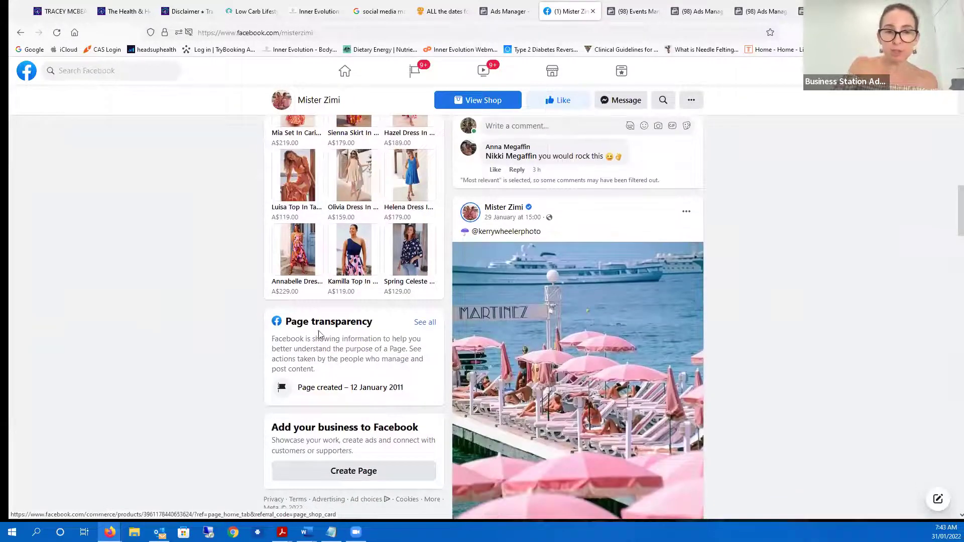
click(421, 323)
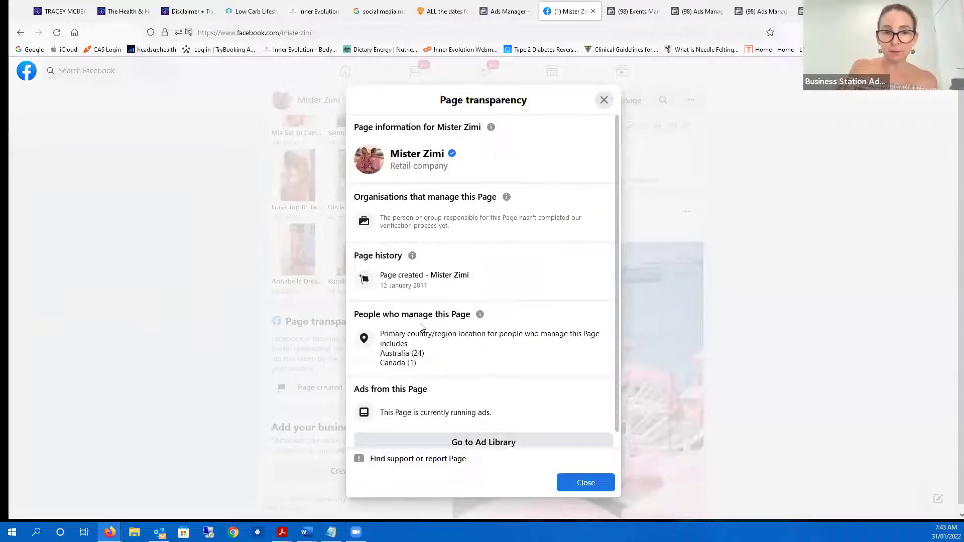
scroll(517, 396, down, 1)
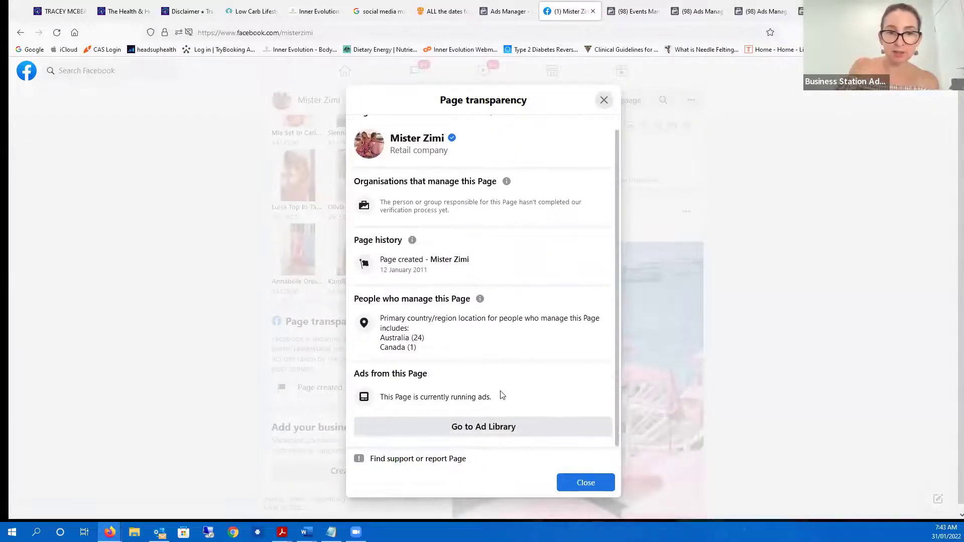
drag(496, 398, 377, 398)
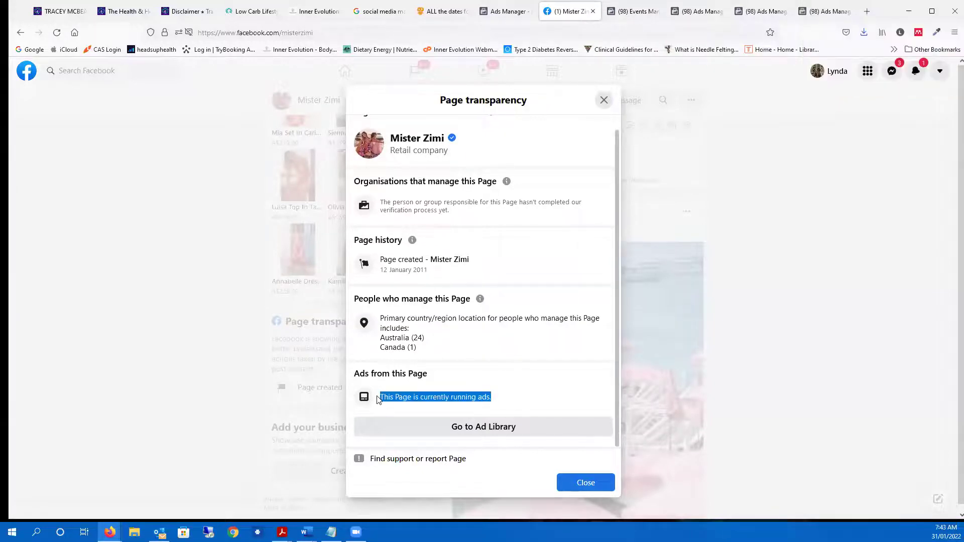
Open Mister Zimi's ads in the Ad Library and examine the number of ads and the creatives launched in January 2022.
click(480, 428)
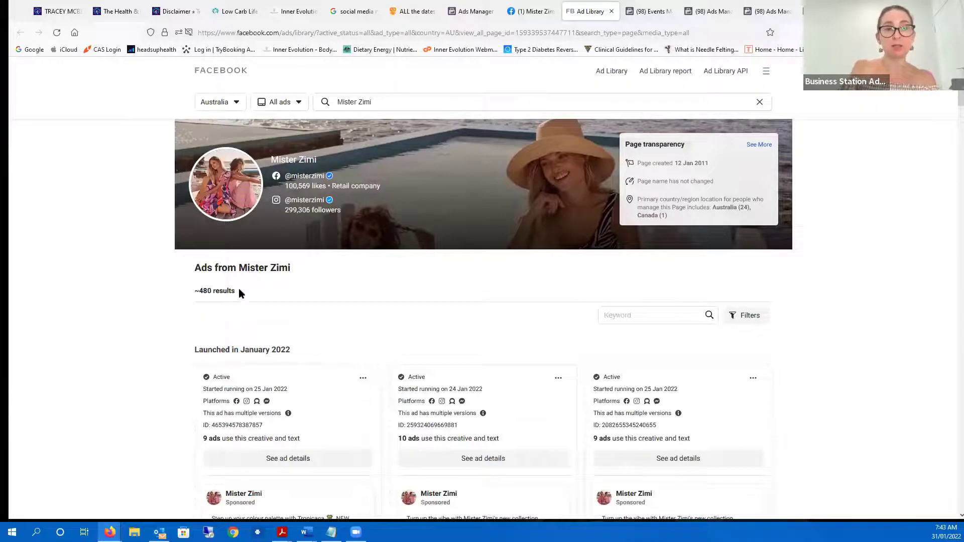
drag(239, 291, 182, 293)
scroll(217, 364, down, 1)
scroll(217, 363, down, 4)
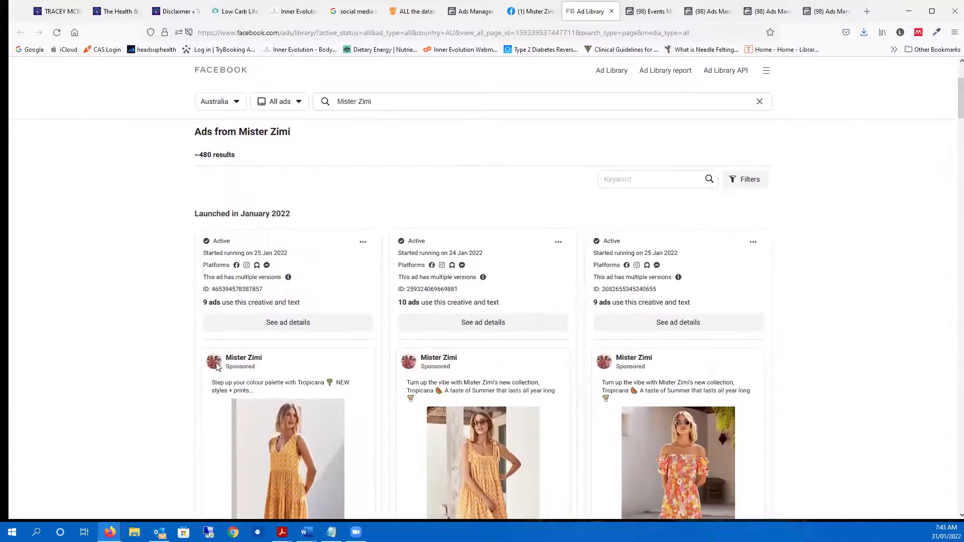
scroll(217, 368, down, 3)
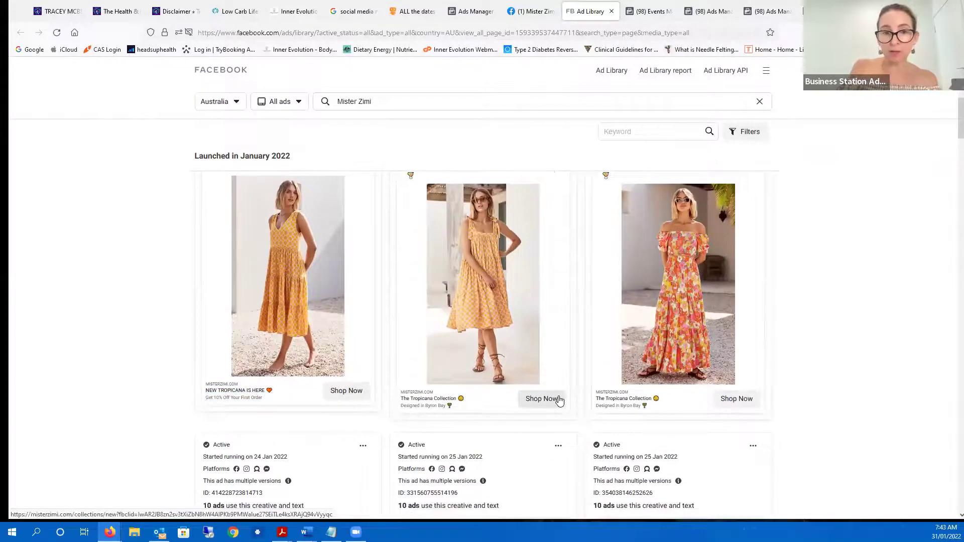
scroll(558, 399, down, 1)
scroll(561, 400, down, 8)
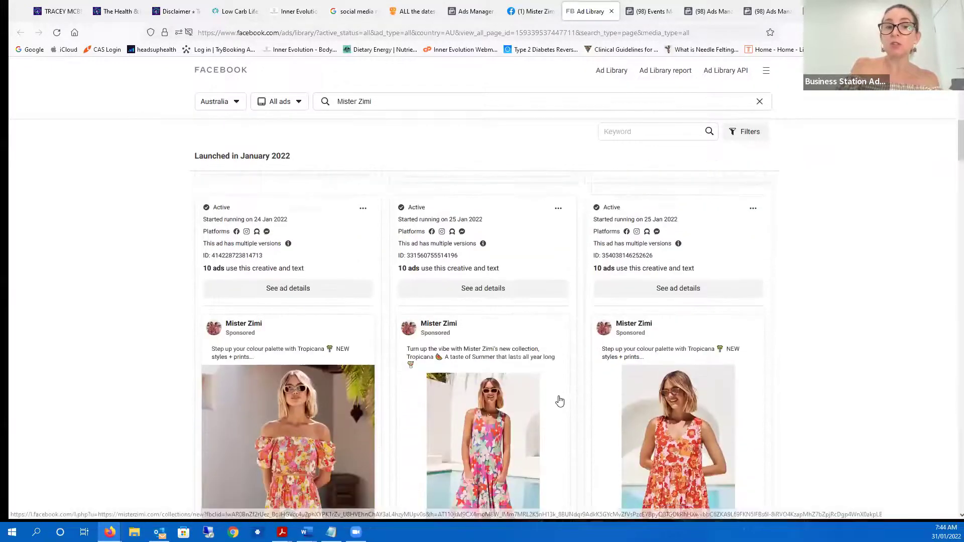
scroll(560, 401, down, 3)
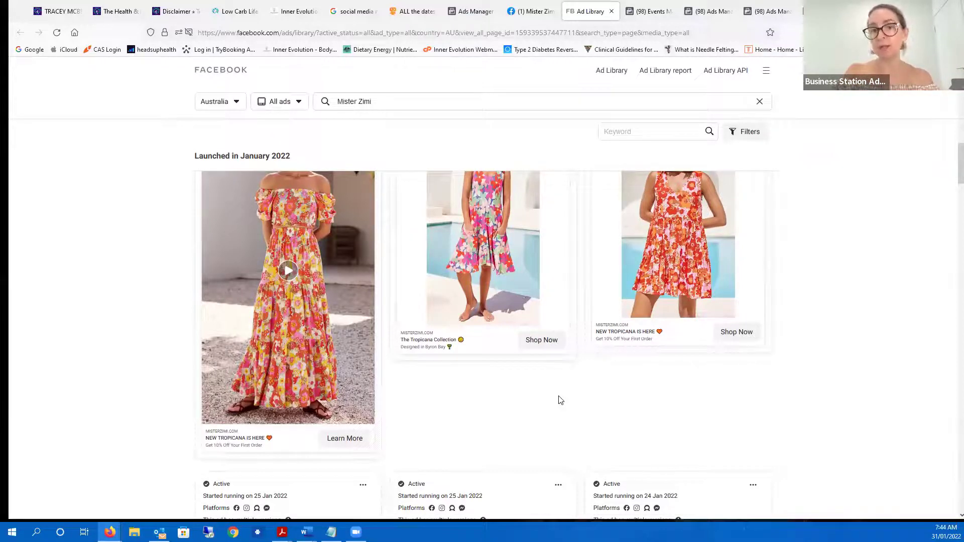
scroll(561, 400, down, 8)
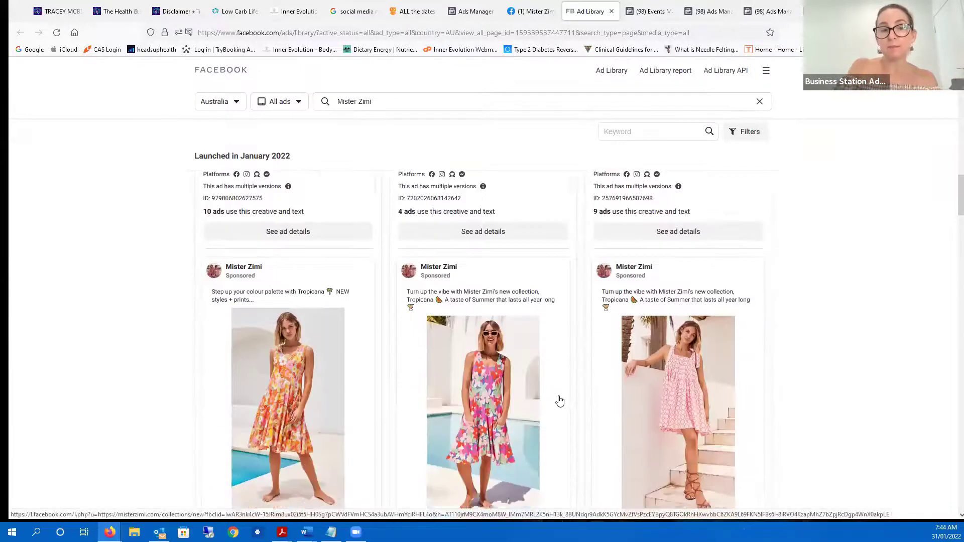
scroll(561, 400, down, 6)
scroll(560, 401, down, 4)
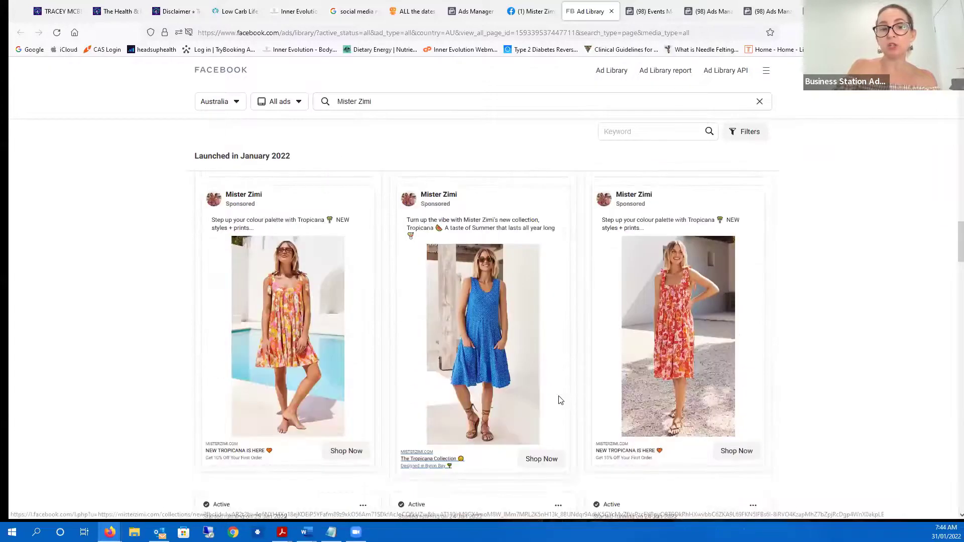
scroll(560, 400, down, 5)
scroll(561, 400, down, 2)
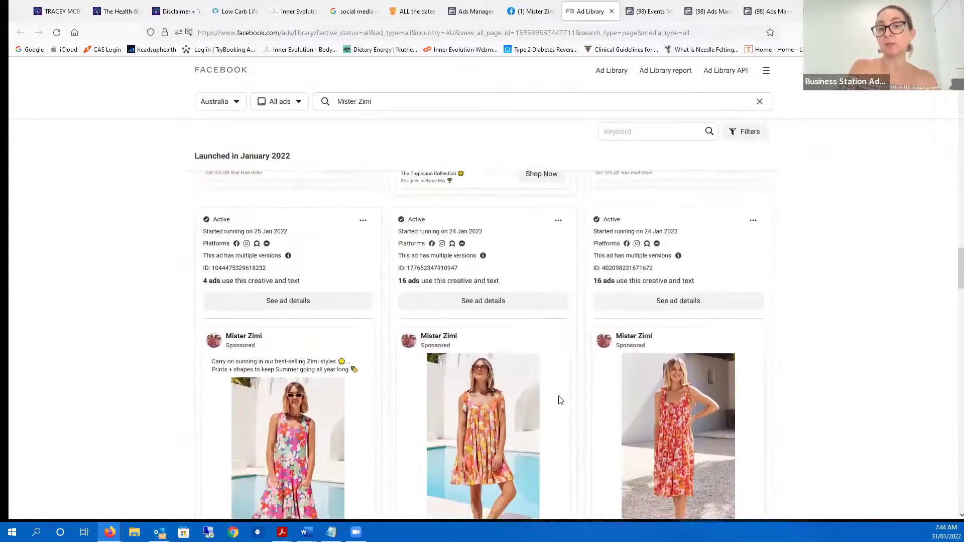
scroll(560, 400, down, 6)
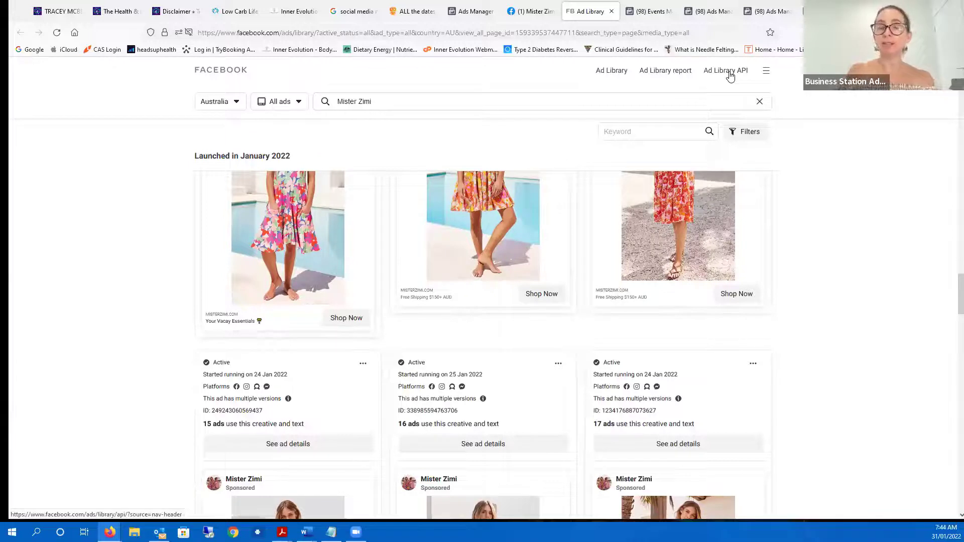
Open Business settings for the Inner Evolution business and view the options for adding an ad account.
click(645, 15)
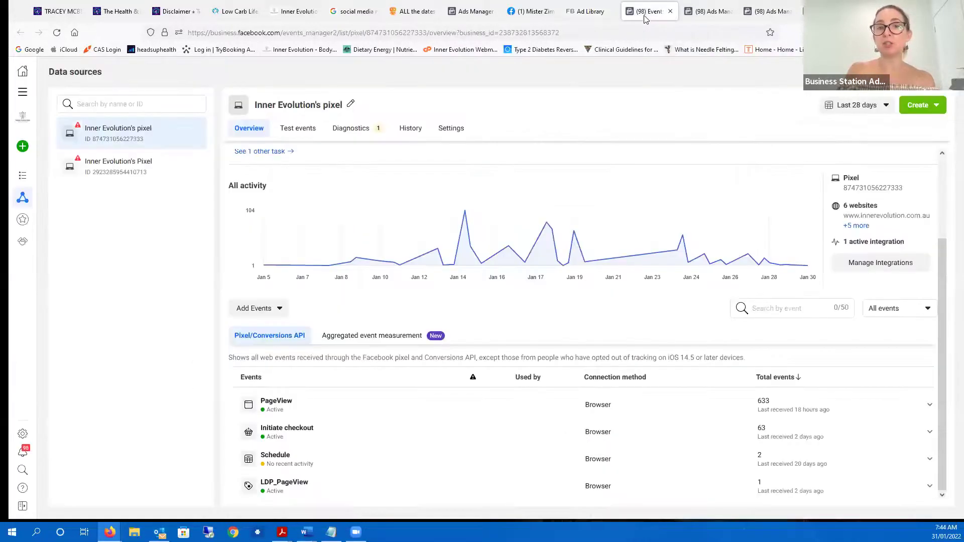
click(705, 18)
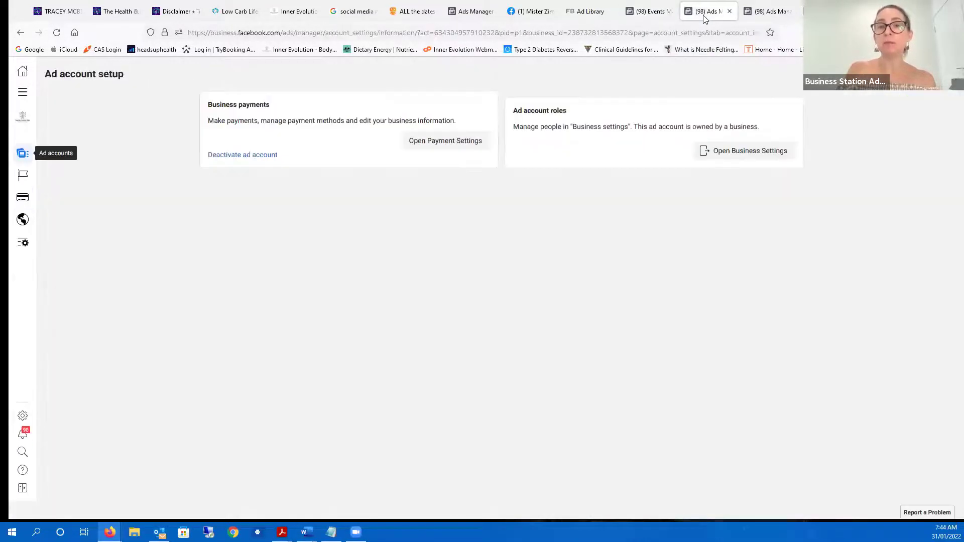
click(459, 7)
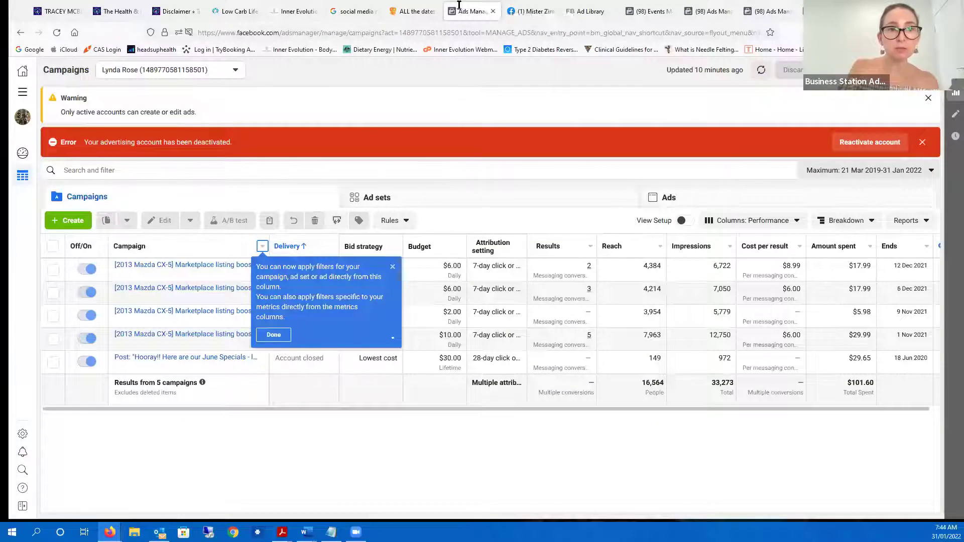
click(21, 93)
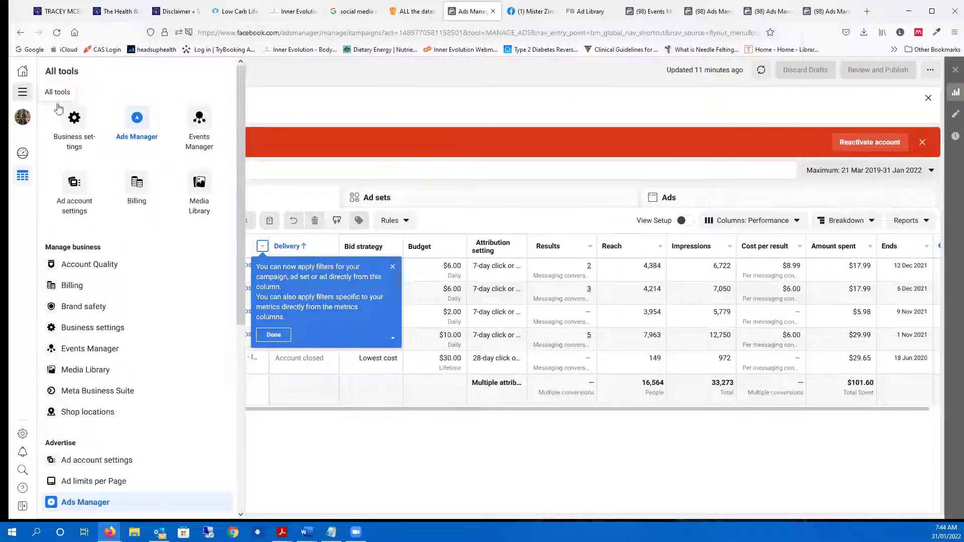
click(75, 119)
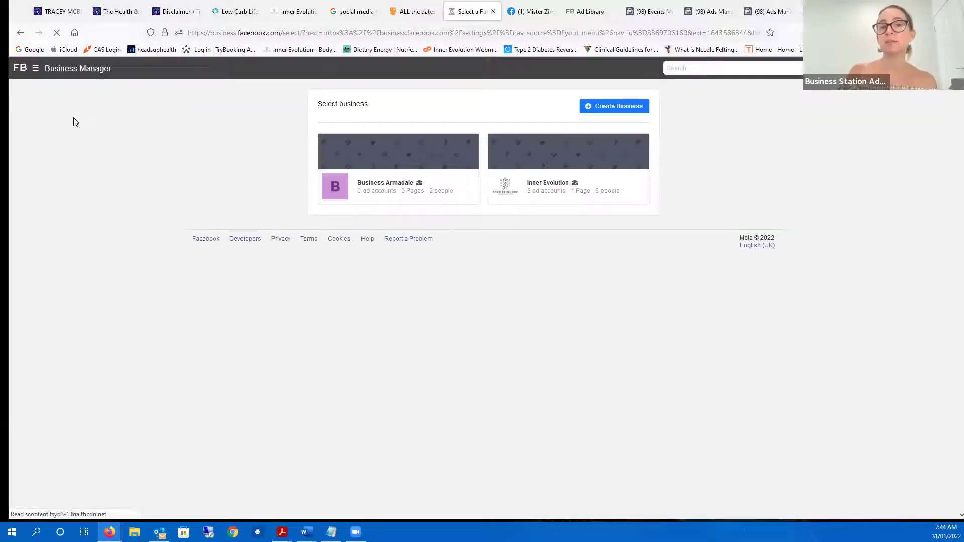
click(538, 186)
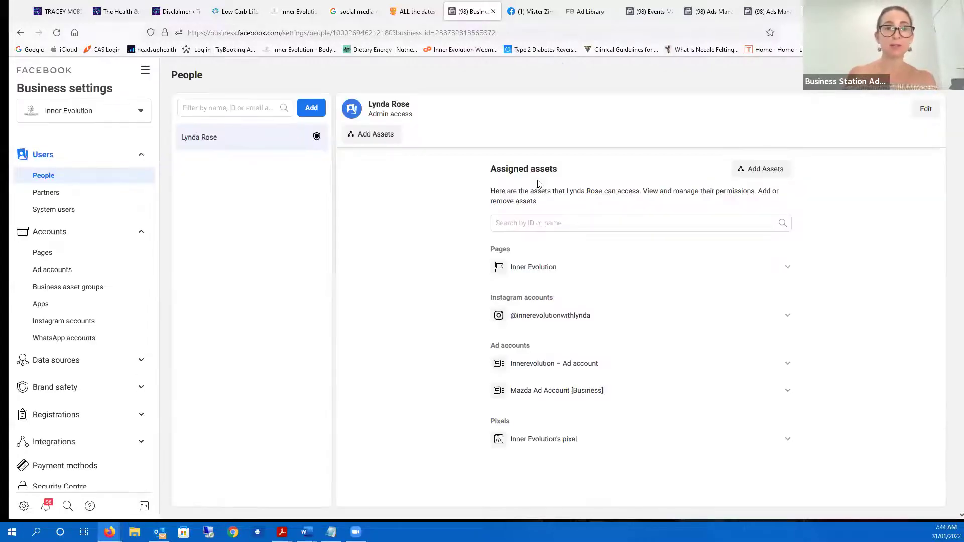
click(82, 273)
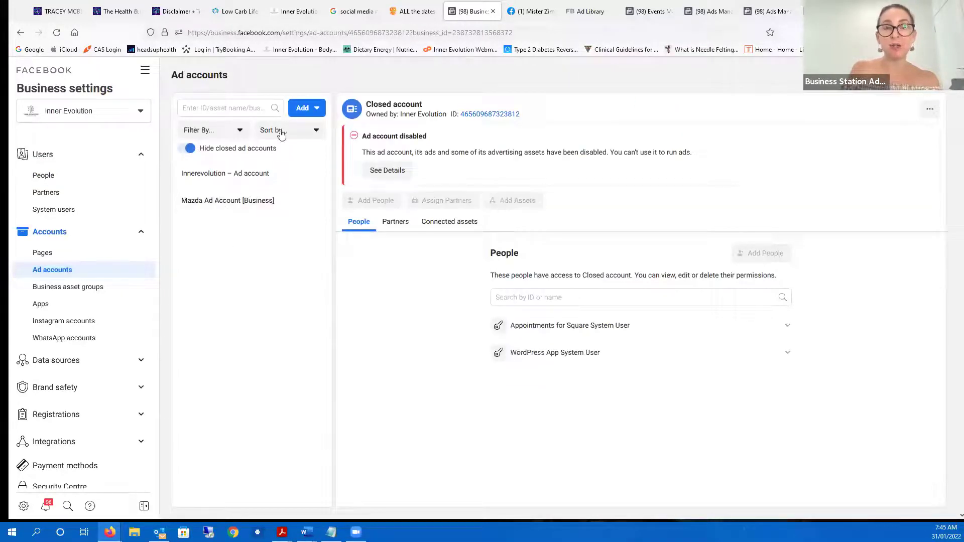
click(319, 107)
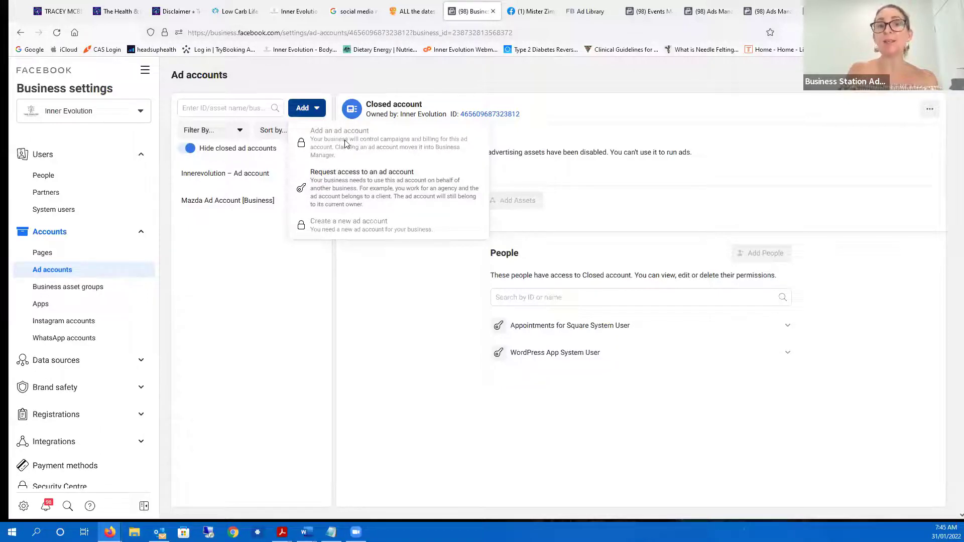
Return to the Innerevolution – Ad account campaigns, view the list of available ad accounts and locate the ad account ID in the page address.
click(708, 12)
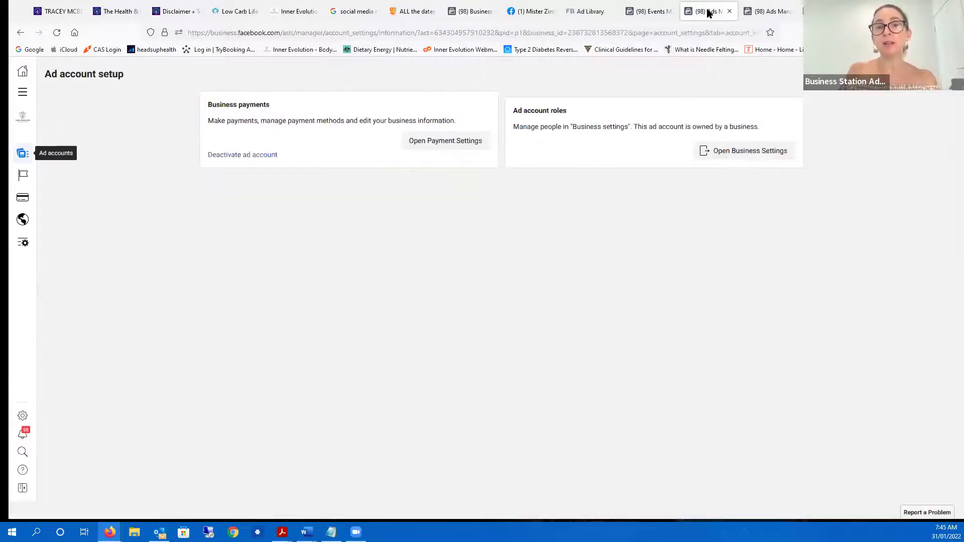
click(767, 12)
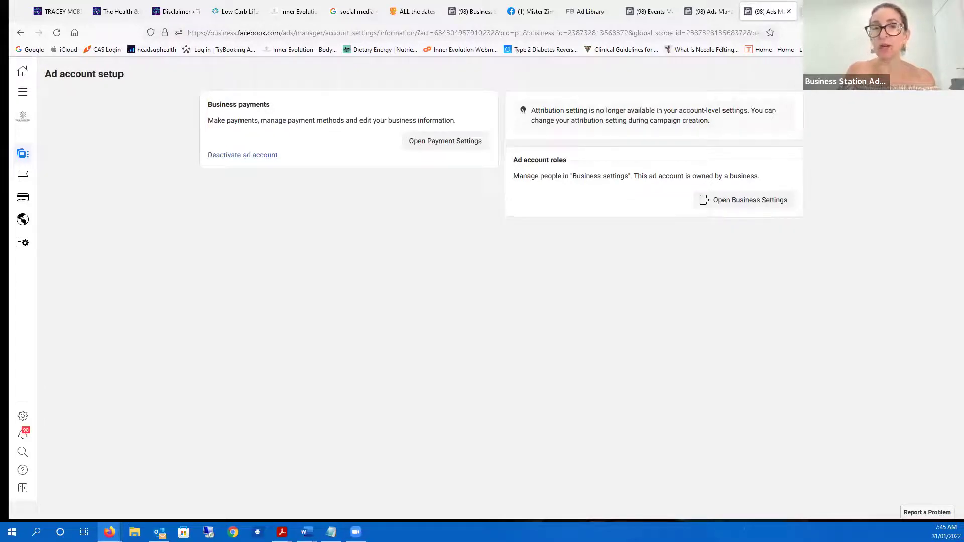
key(ctrl+Tab)
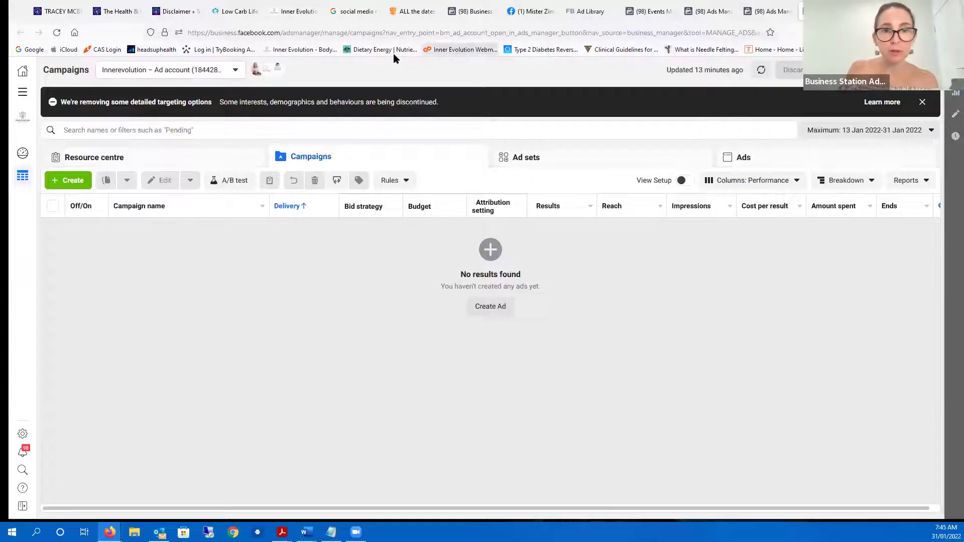
click(236, 70)
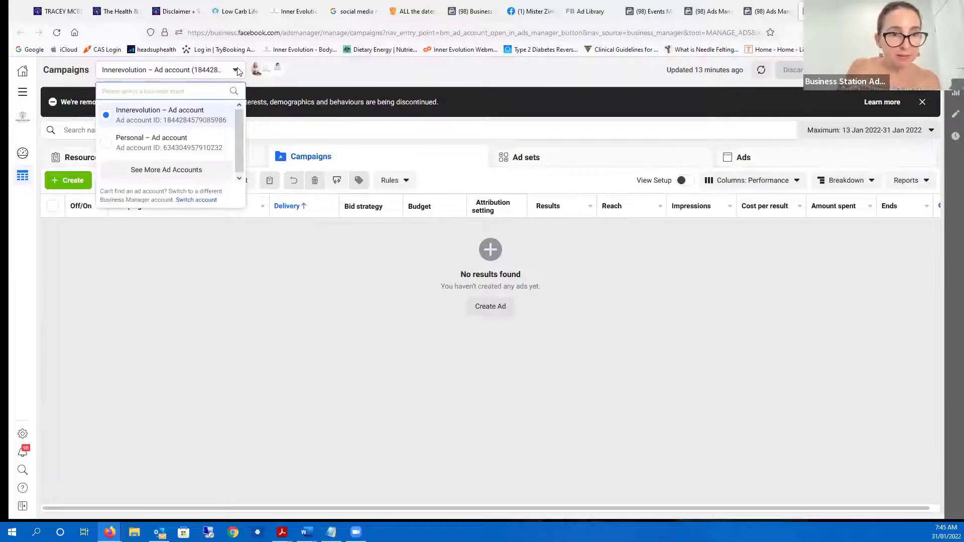
click(421, 31)
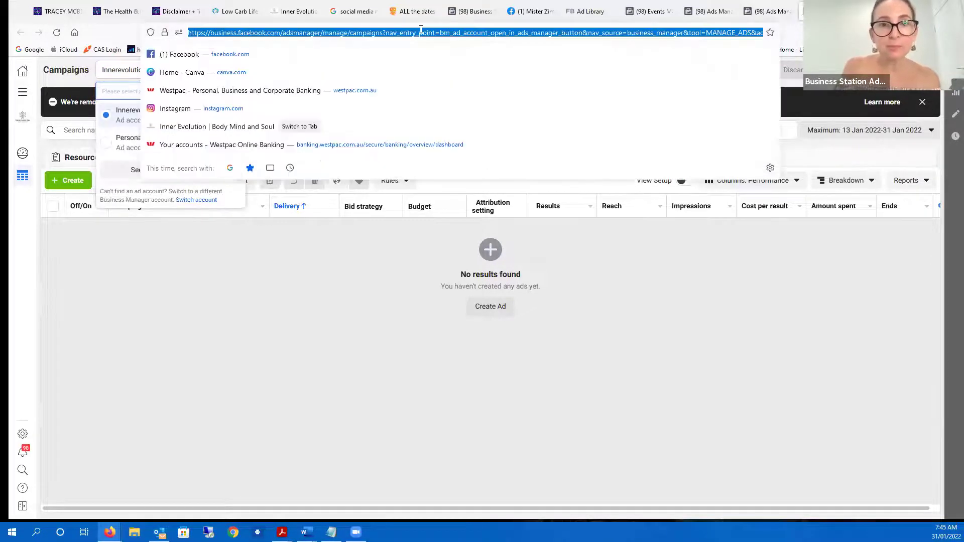
key(End)
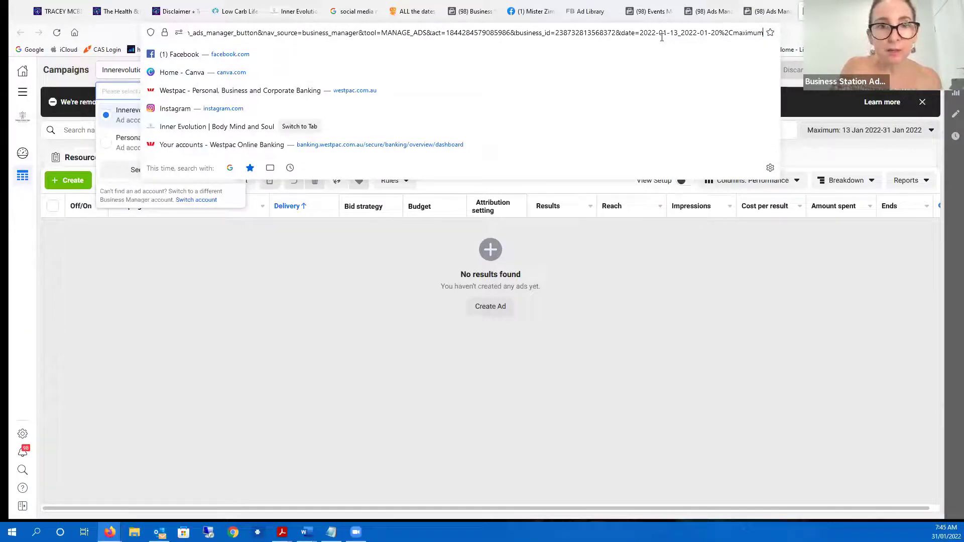
drag(441, 33, 507, 32)
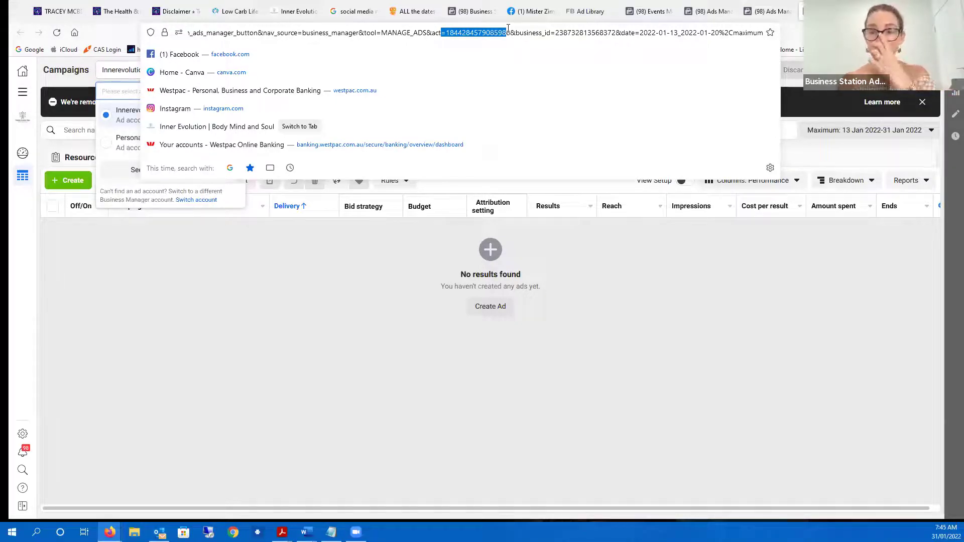
click(272, 260)
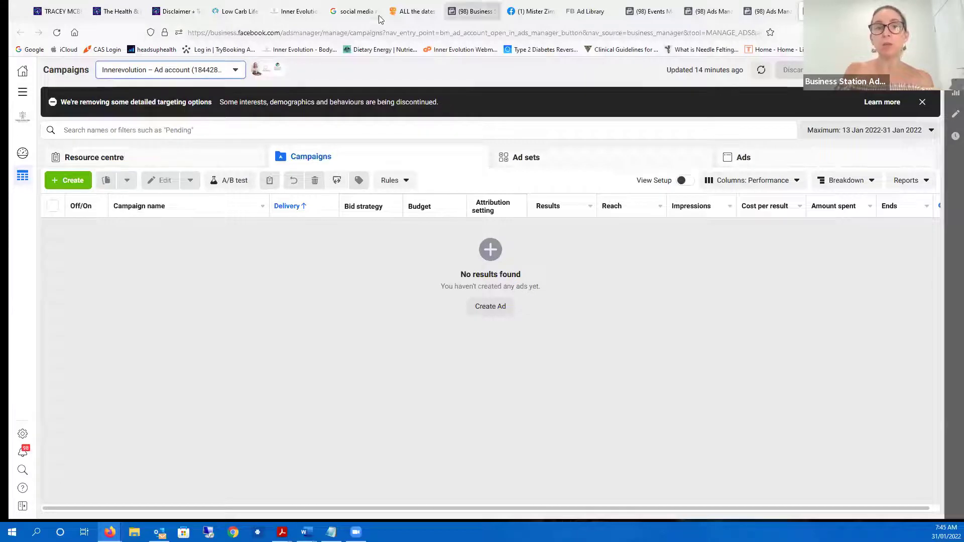
In Business settings, examine the assigned person's permissions on Innerevolution – Ad account and the access options for adding people to it.
click(456, 13)
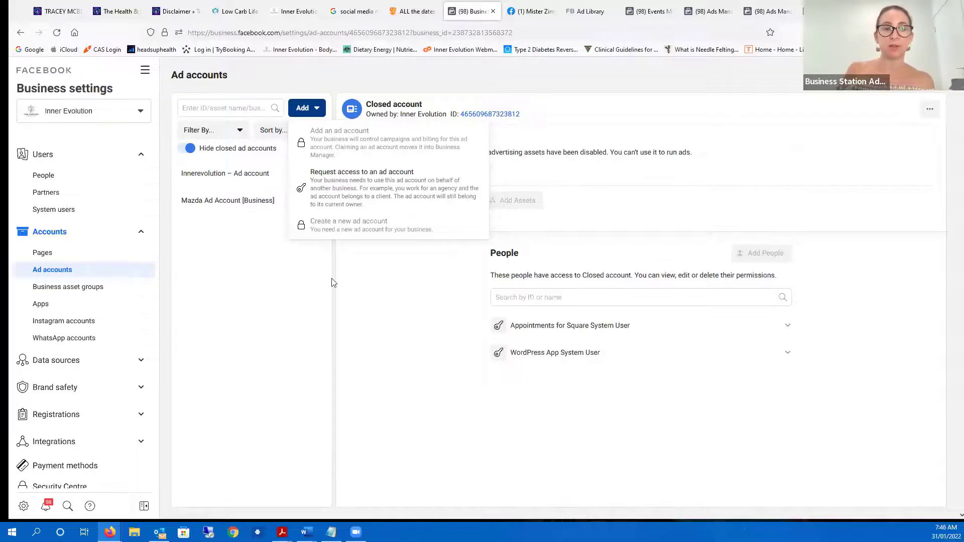
click(274, 307)
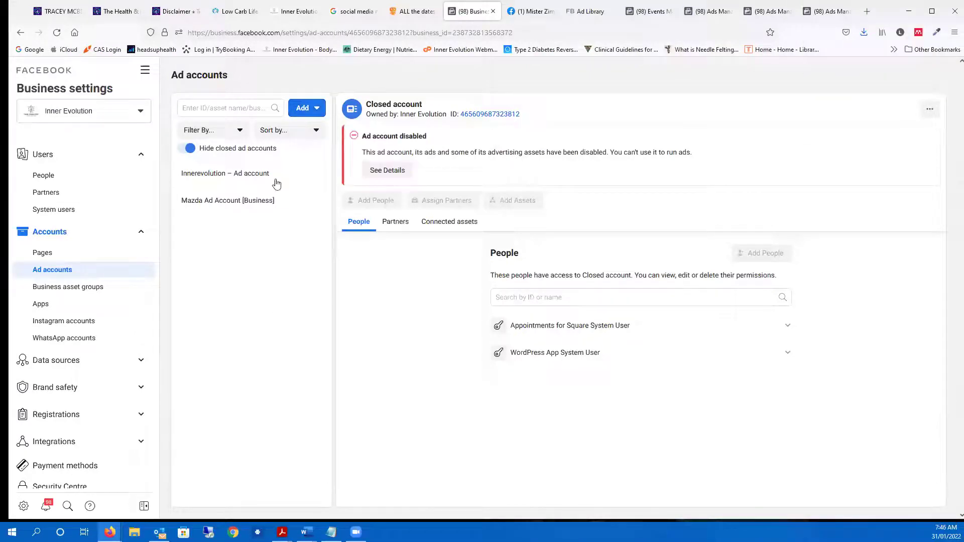
click(277, 175)
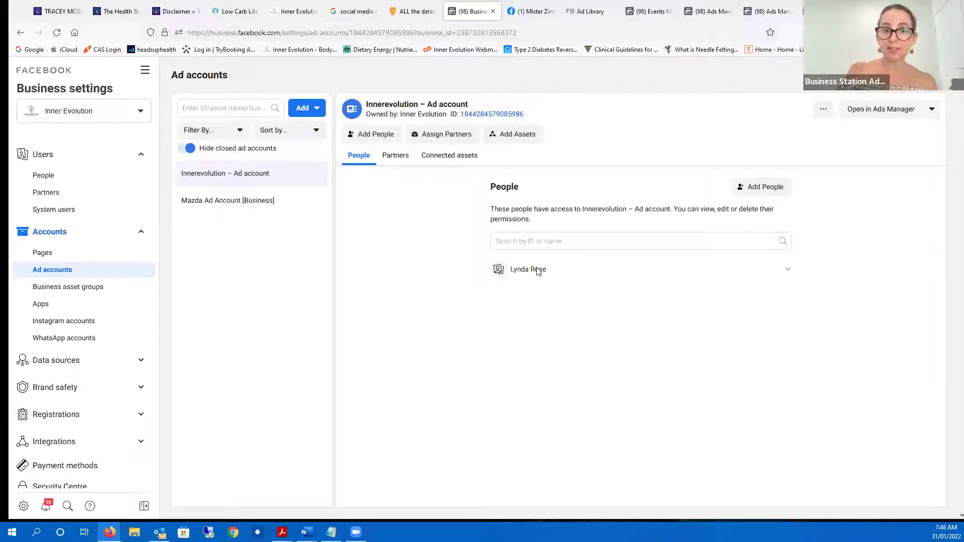
mouse_move(544, 279)
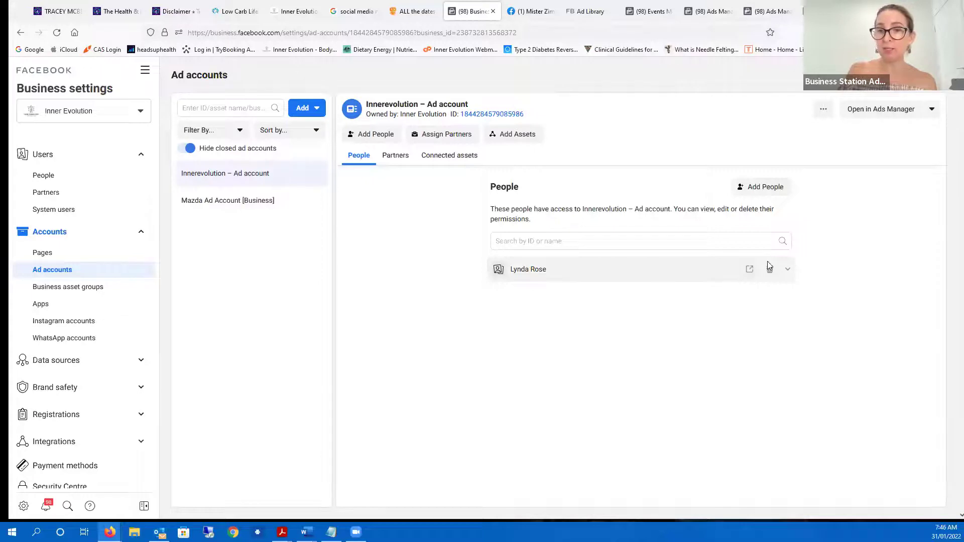
click(788, 270)
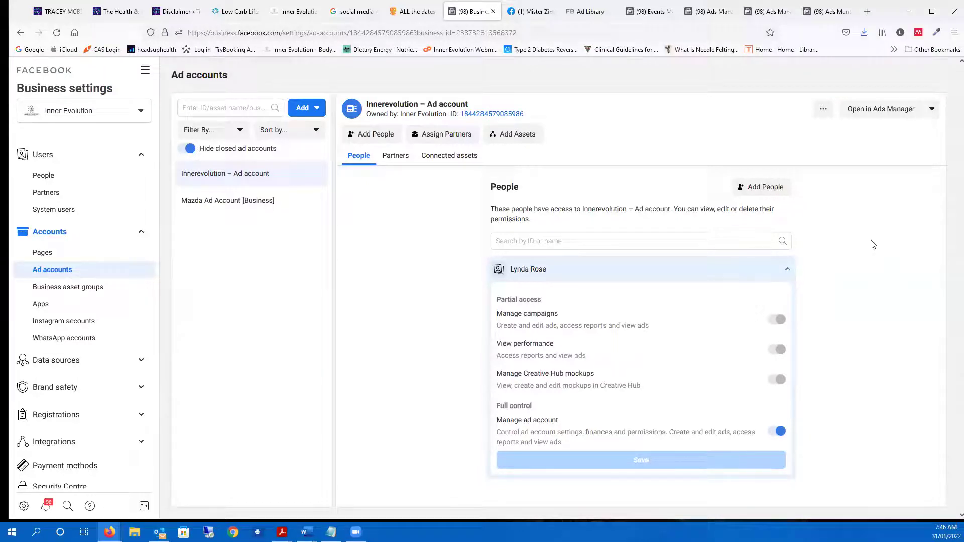
click(770, 187)
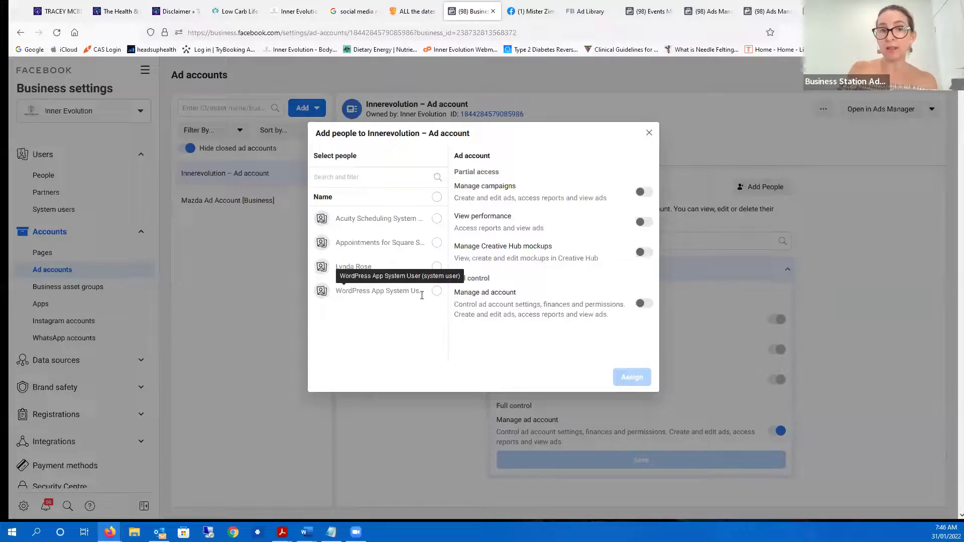
click(650, 134)
View the business's people and the basic and advanced role options for inviting someone, without sending an invitation, and return to the ad accounts.
click(88, 182)
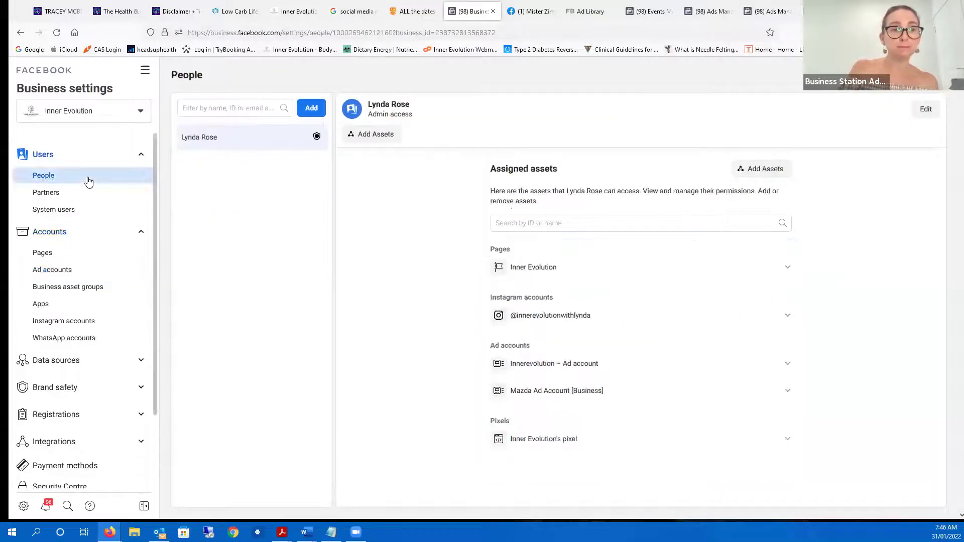
click(307, 108)
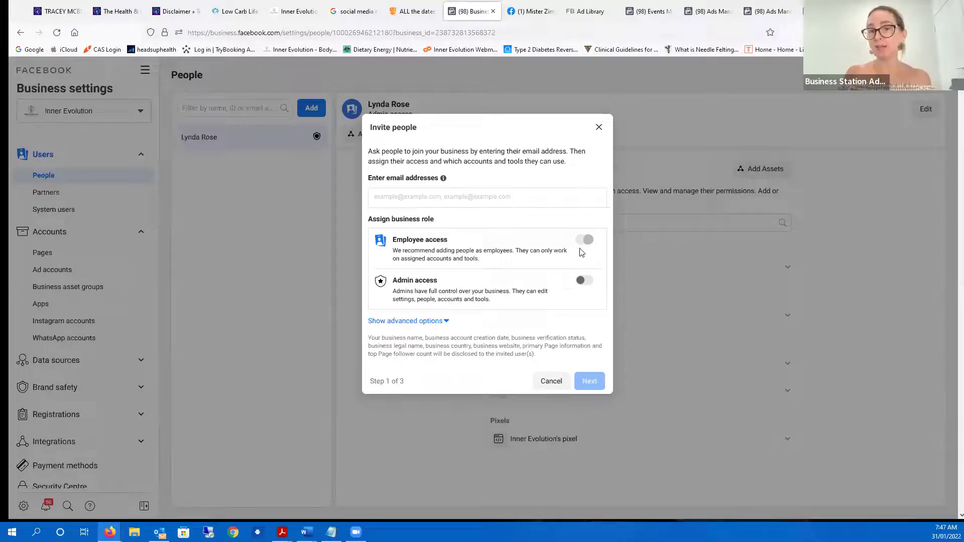
click(439, 321)
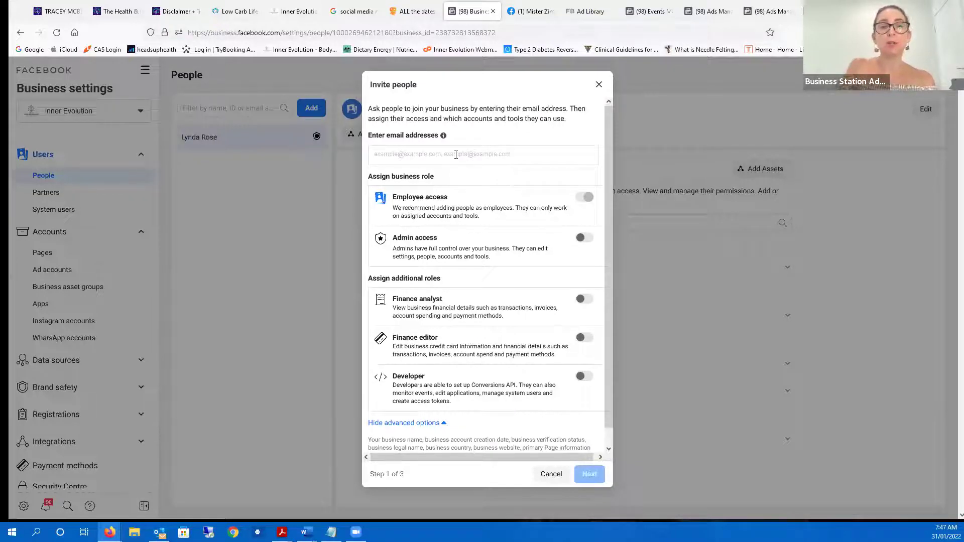
click(598, 84)
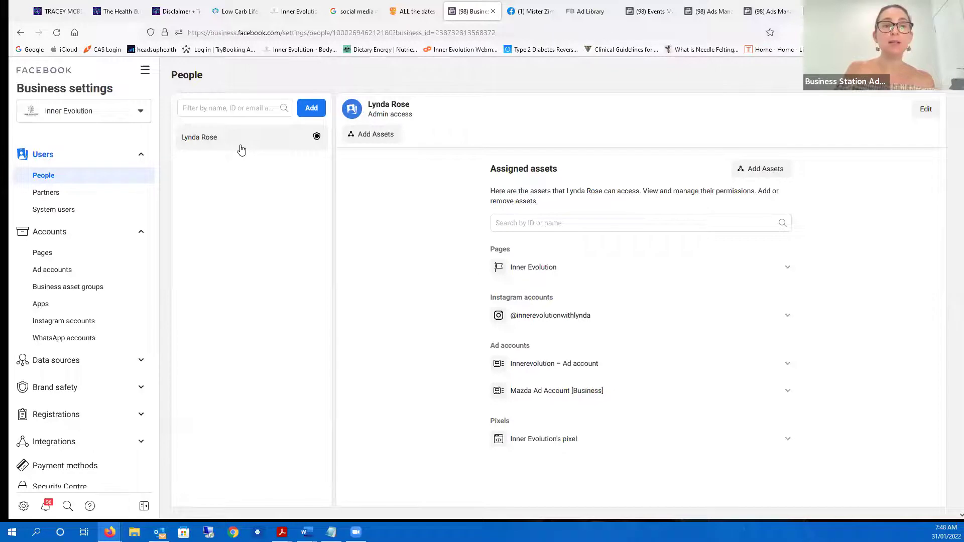
click(73, 271)
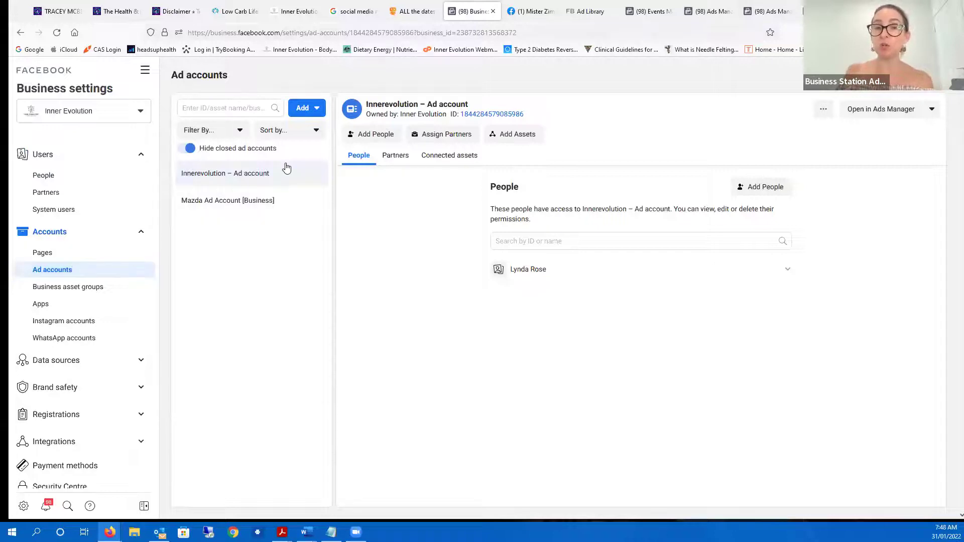
Go to facebook.com/ads in the Events Manager browser tab and view the full list of business and personal ad accounts.
click(642, 11)
click(512, 31)
text(facebook.com/)
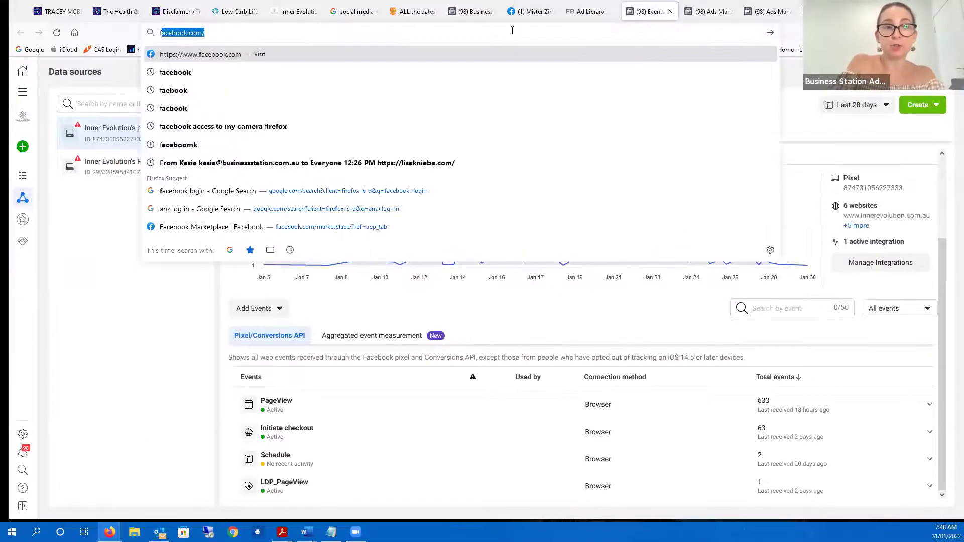
key(Right)
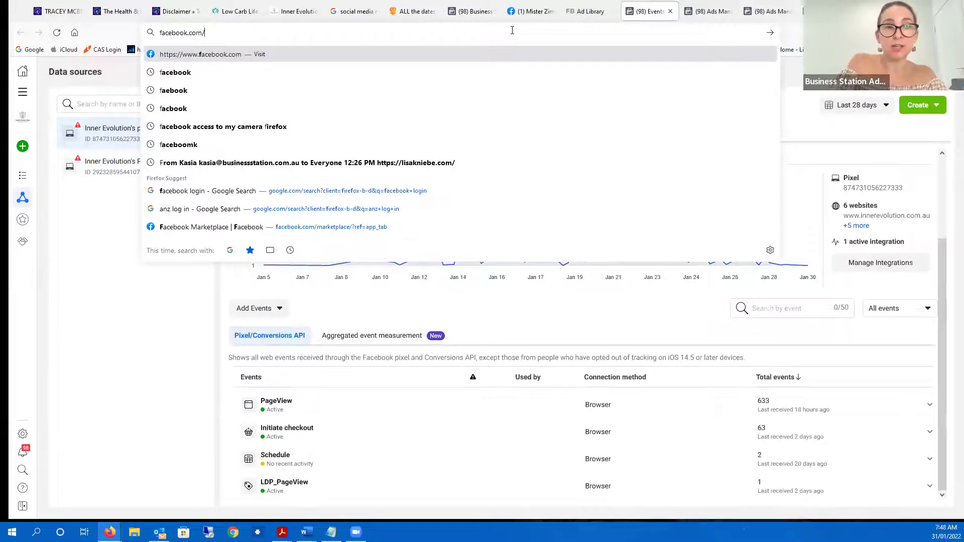
text(ads)
key(Return)
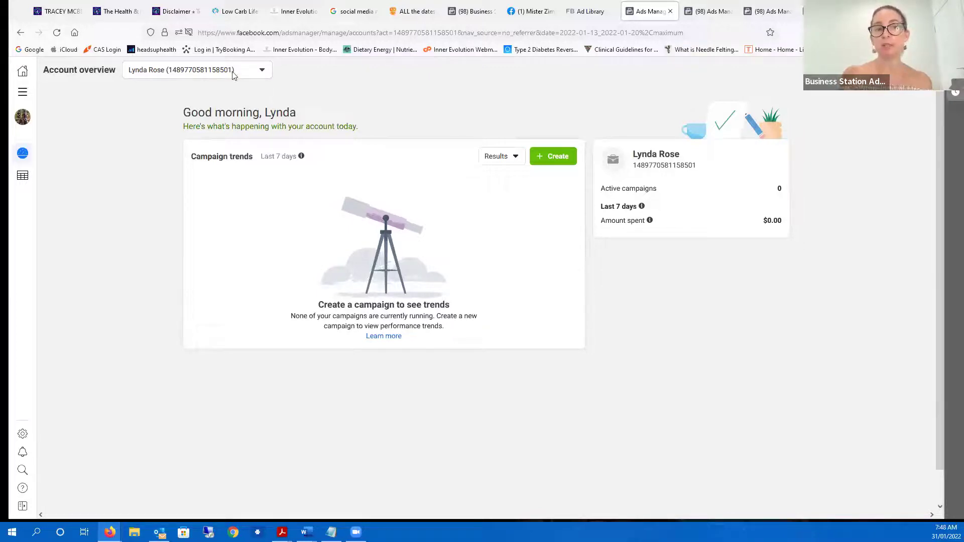
click(263, 71)
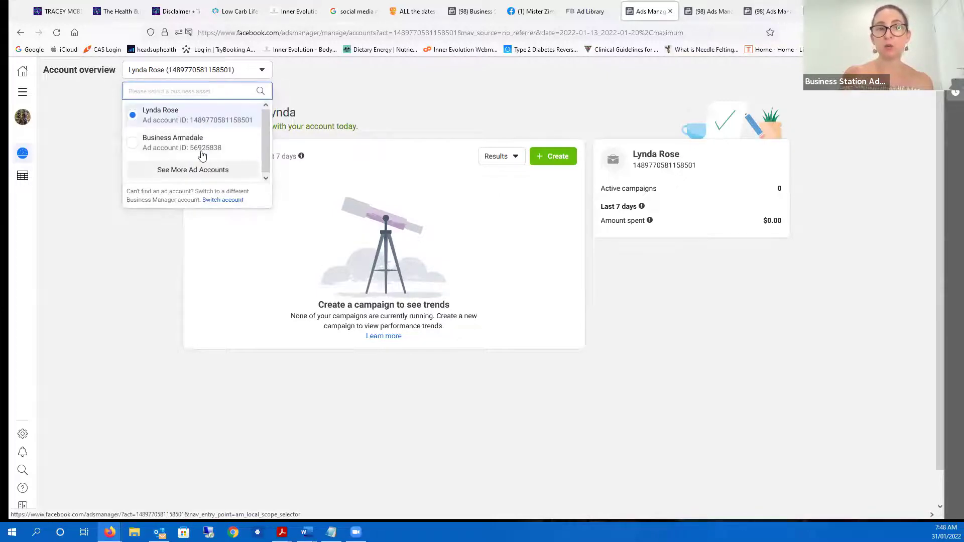
click(207, 170)
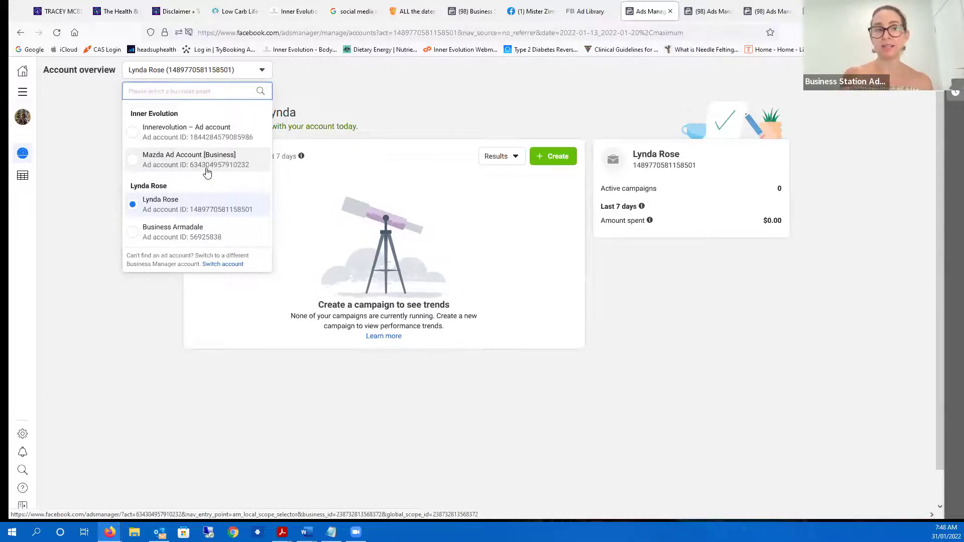
click(639, 85)
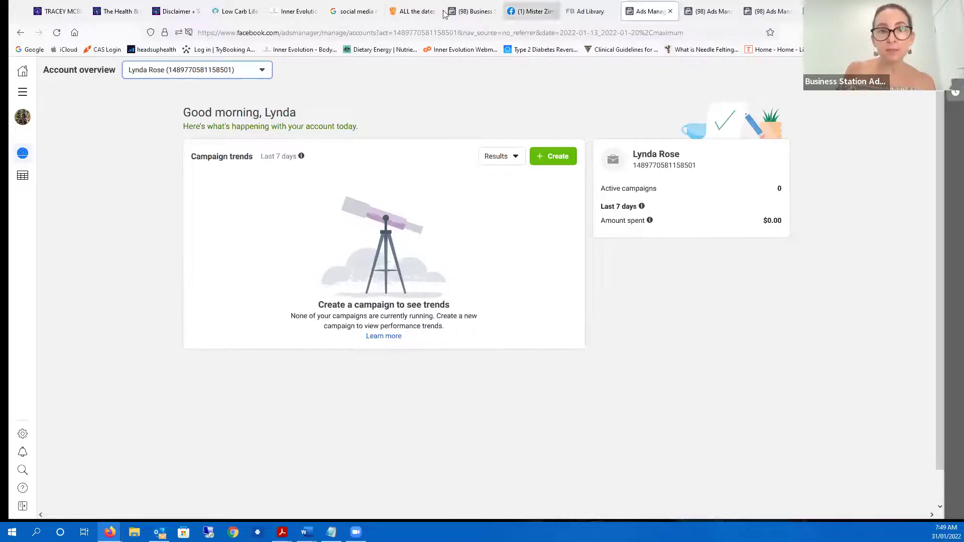
Return to the ad accounts in Business settings and check whether a new ad account can be created.
click(466, 15)
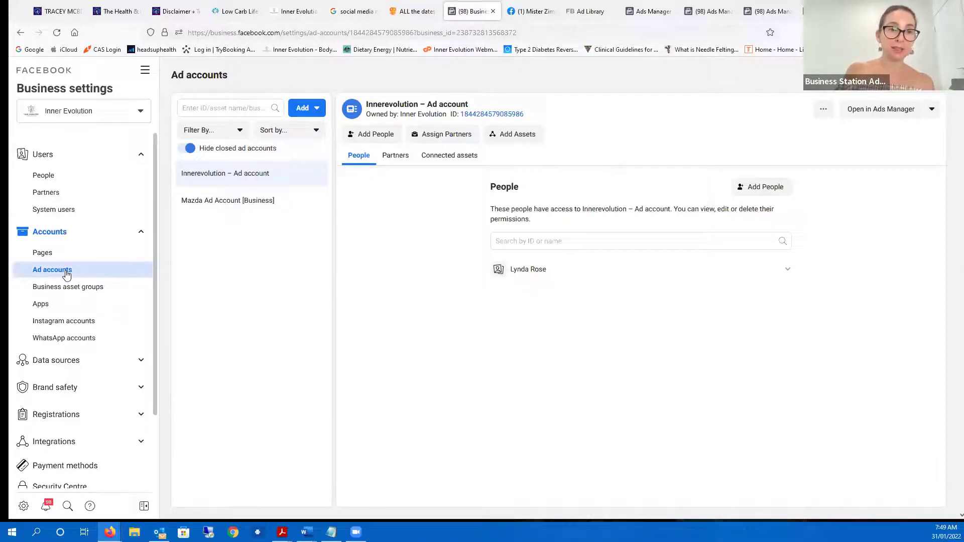
click(314, 109)
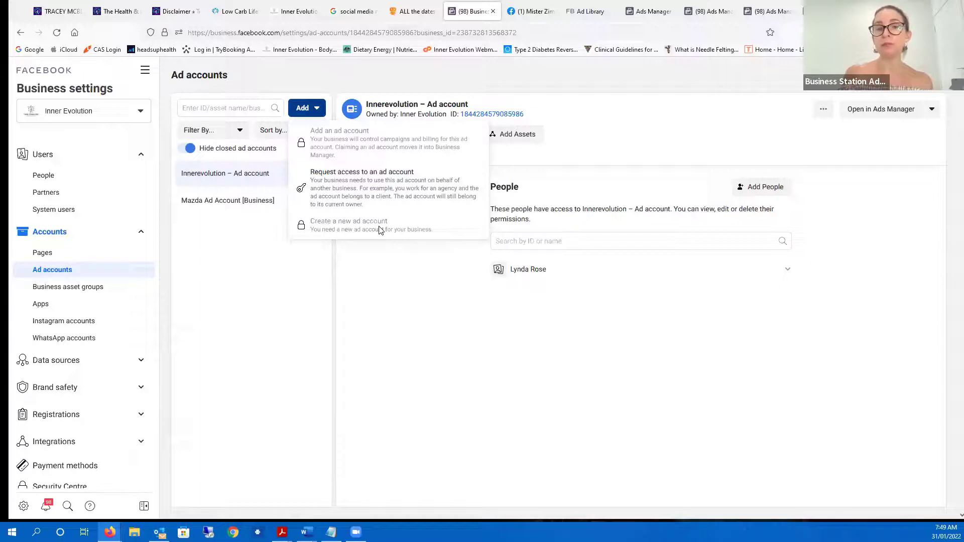
click(252, 383)
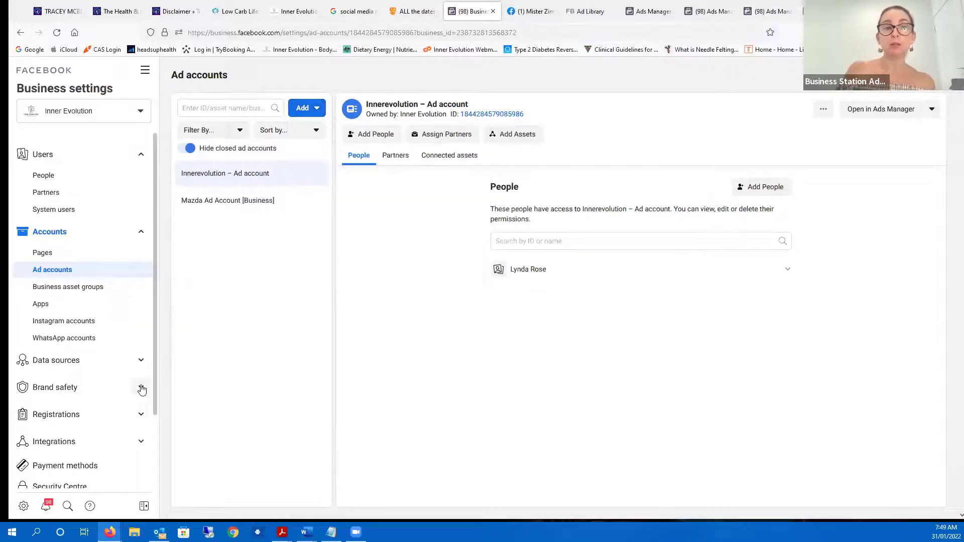
Check the ad account creation limit in the business information and view the people with access to Mazda Ad Account [Business].
scroll(142, 389, down, 2)
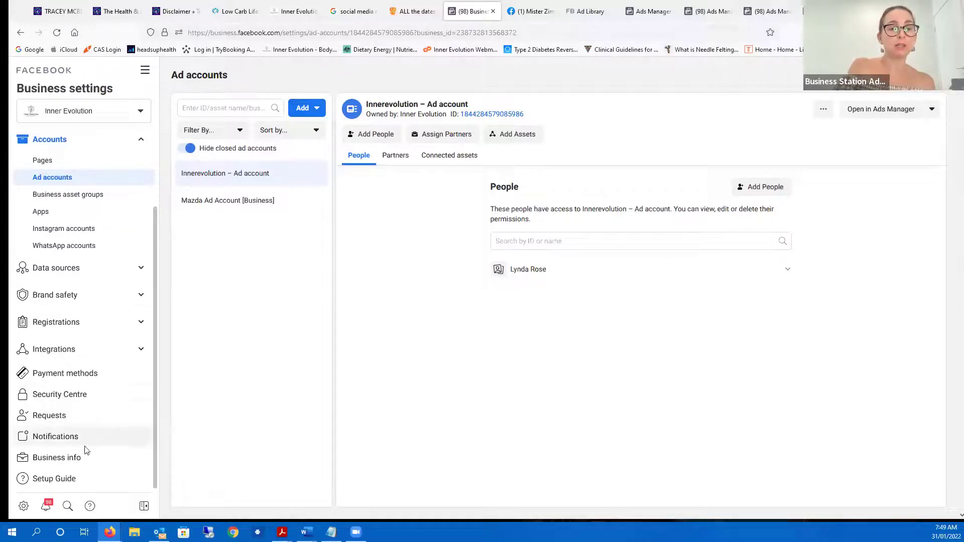
click(40, 461)
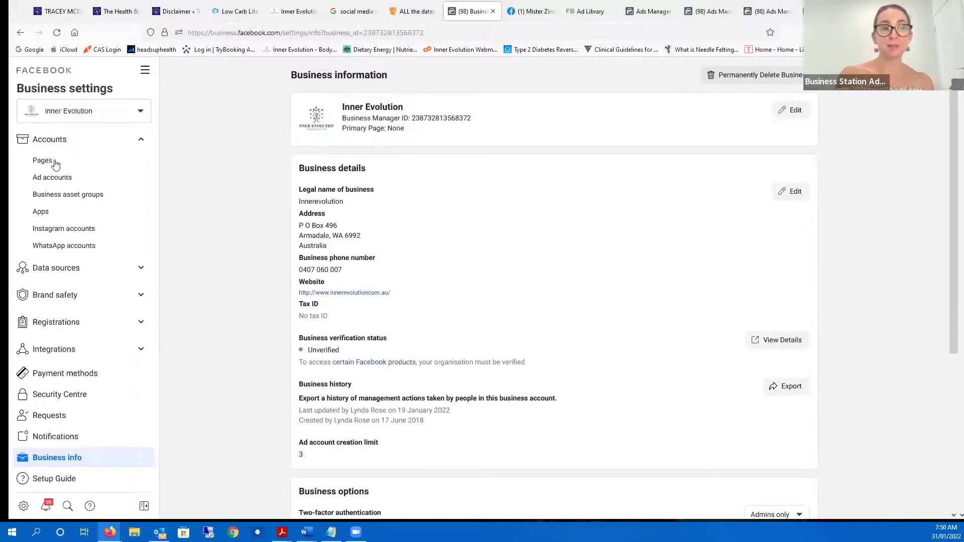
click(54, 179)
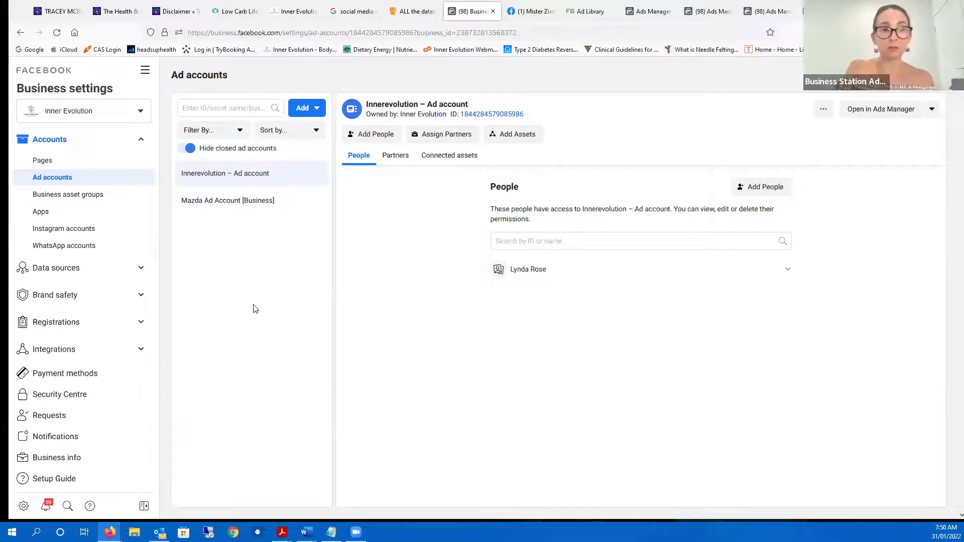
click(276, 200)
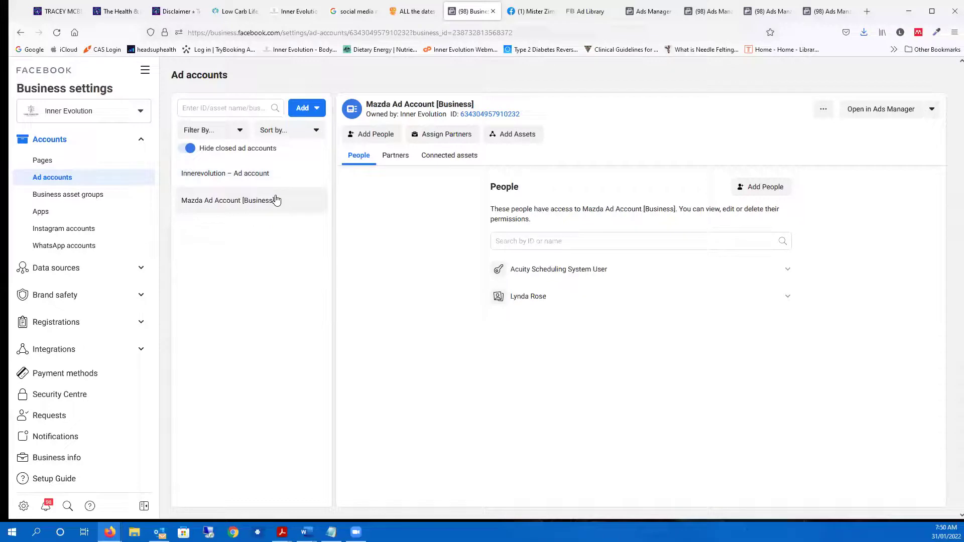